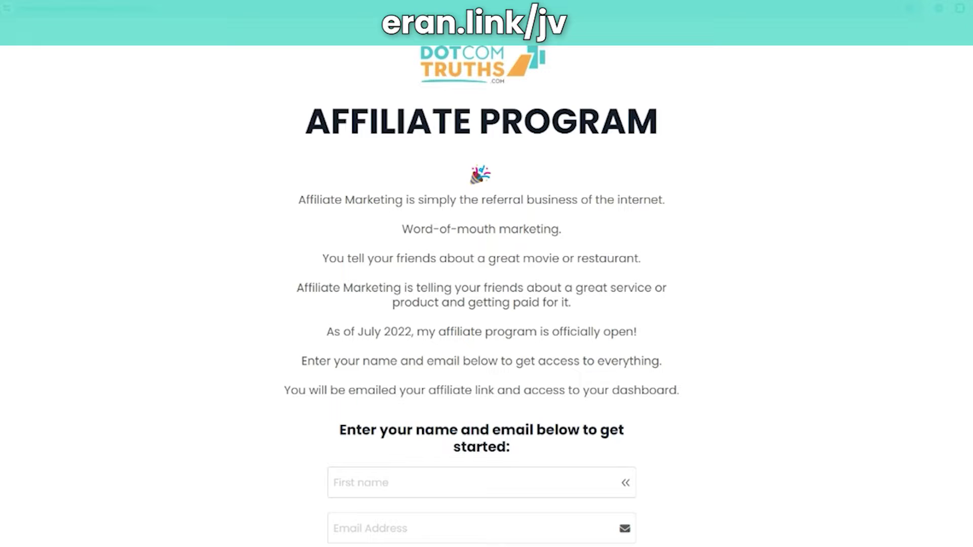
- Open the 'Affiliate Links (everything)' workflow from the workflows list
scroll(487, 254, "down", 4)
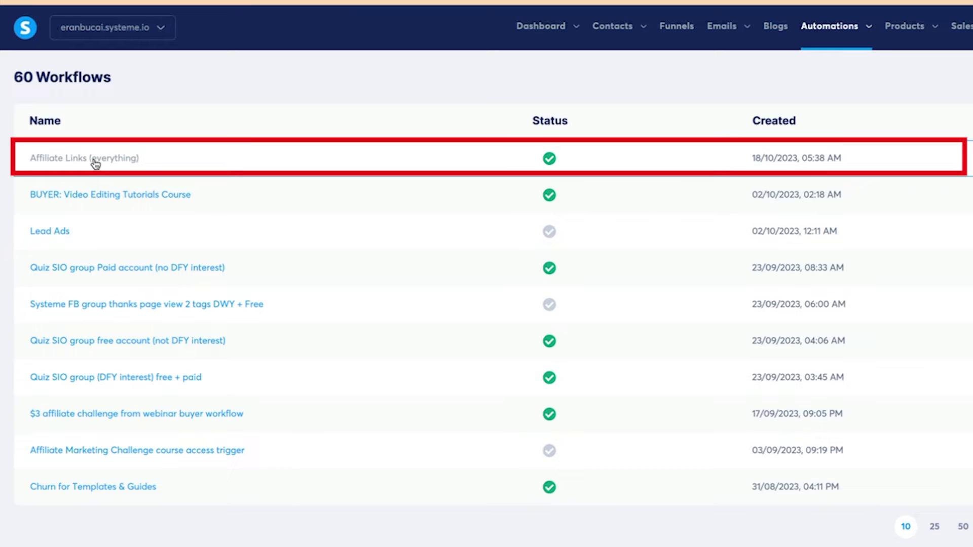
left_click(93, 162)
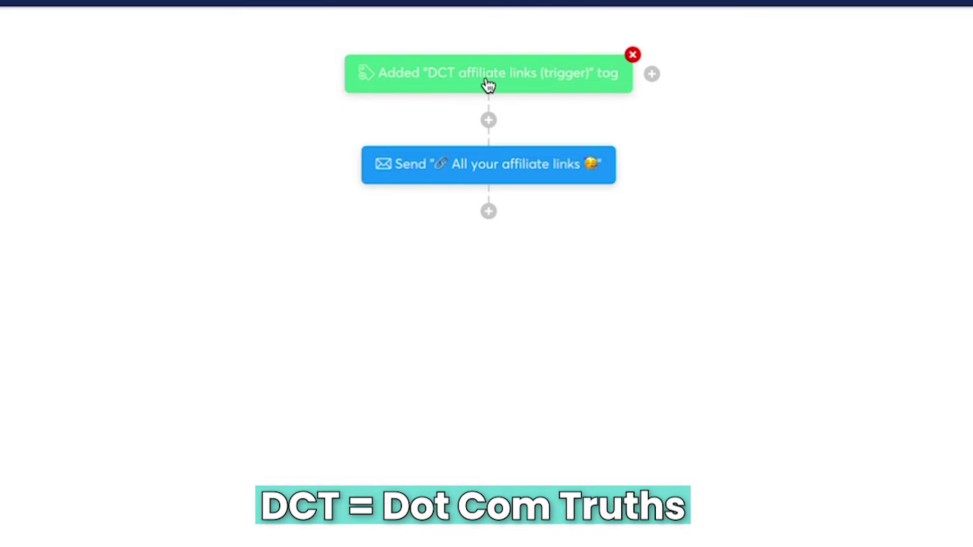
- Open the Send email step and load its 'All your affiliate links' email in the editor
left_click(516, 164)
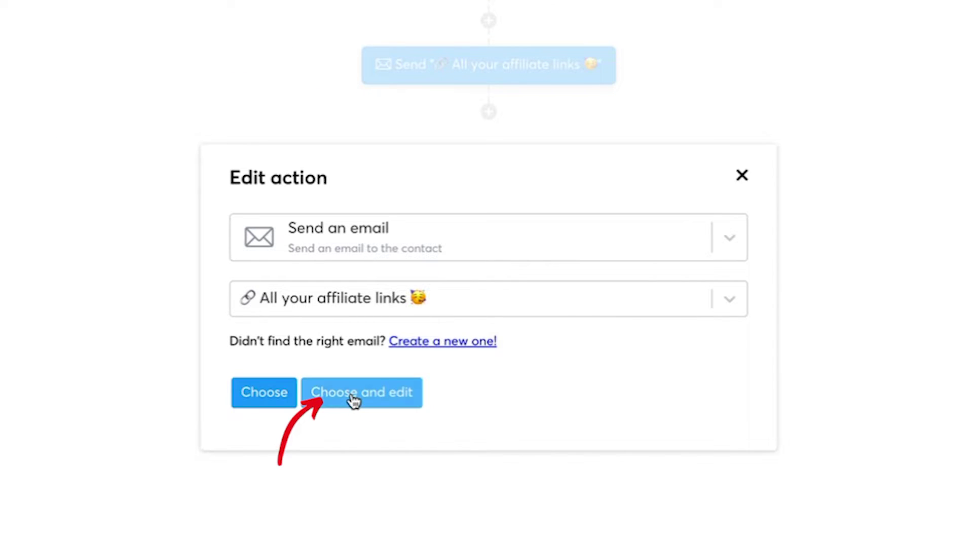
left_click(353, 400)
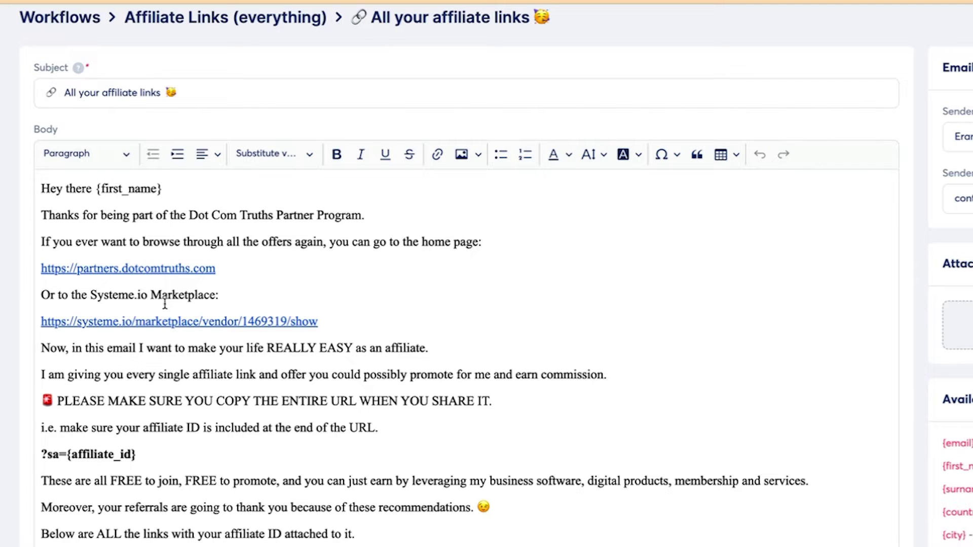
- Open the email's Systeme.io Marketplace vendor link in a new tab, then go back to the email
left_click_drag(324, 321, 30, 328)
key("ctrl+c")
key("ctrl+t")
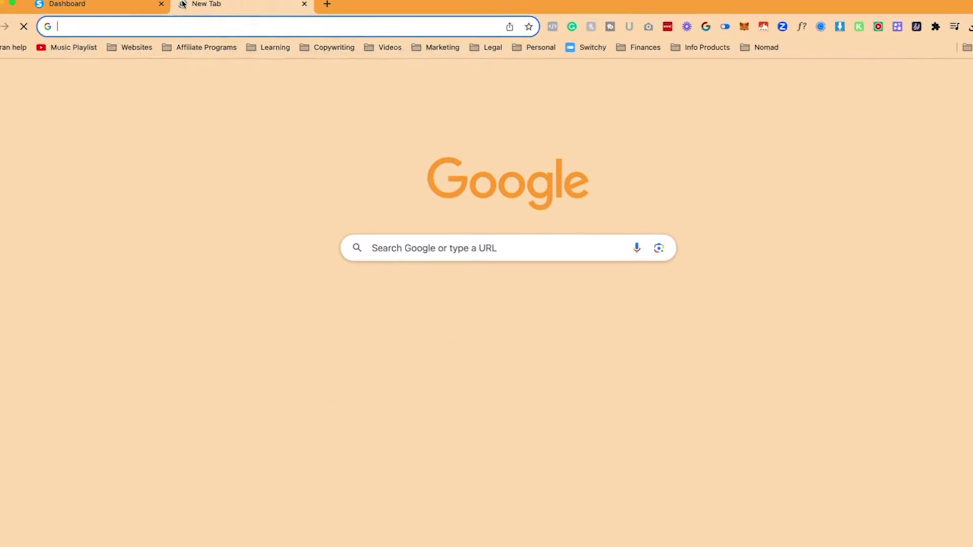
key("ctrl+v")
key("Return")
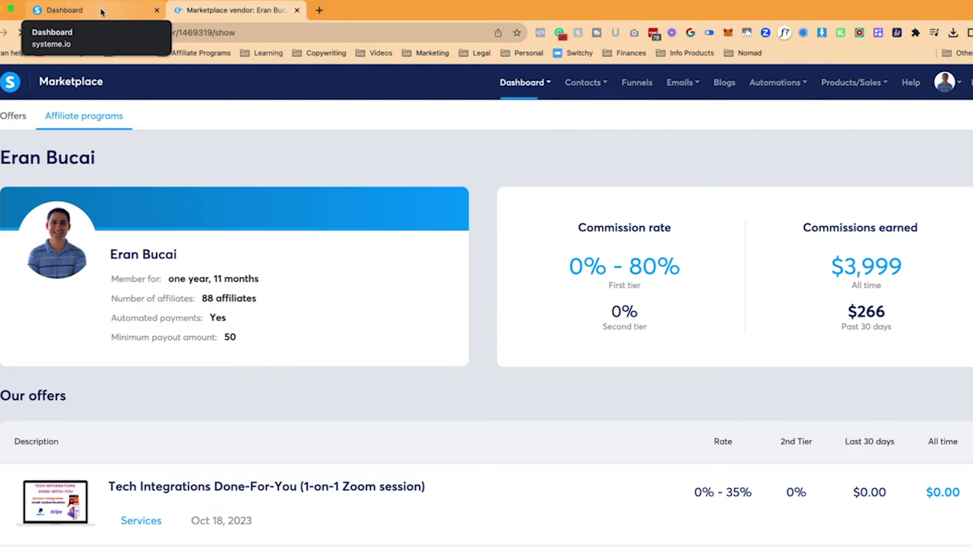
scroll(361, 314, "down", 10)
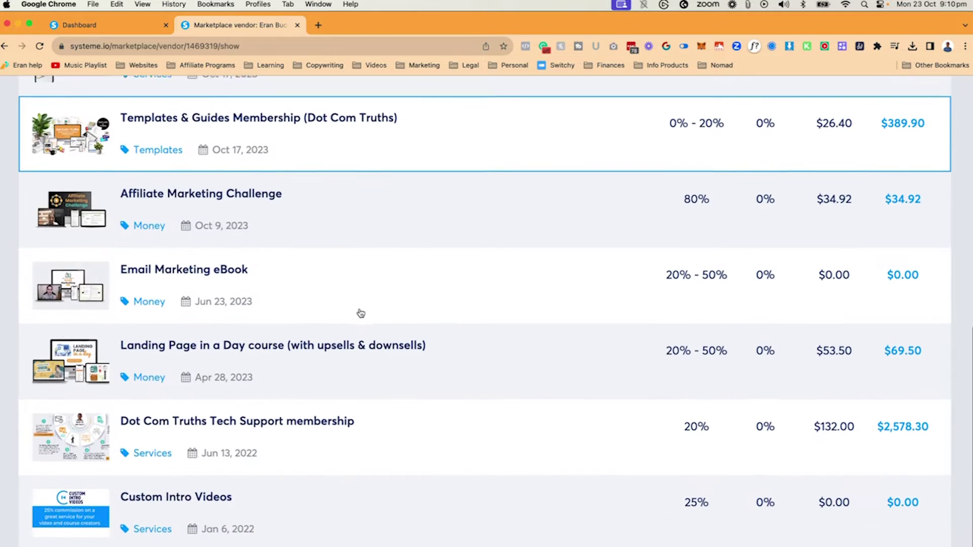
scroll(360, 314, "up", 1)
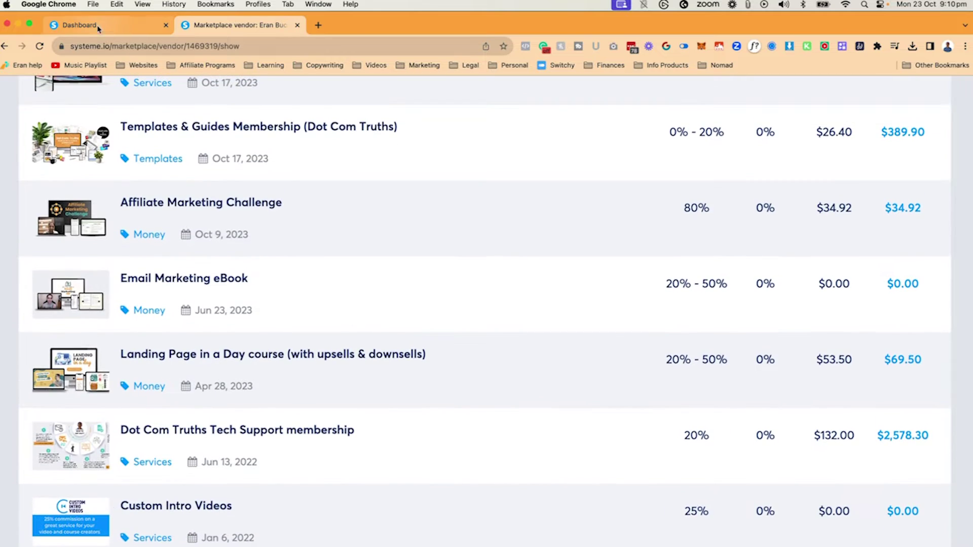
left_click(98, 25)
- Open the partners home page link in a new tab and browse it, then return to the email
left_click_drag(183, 277, 43, 273)
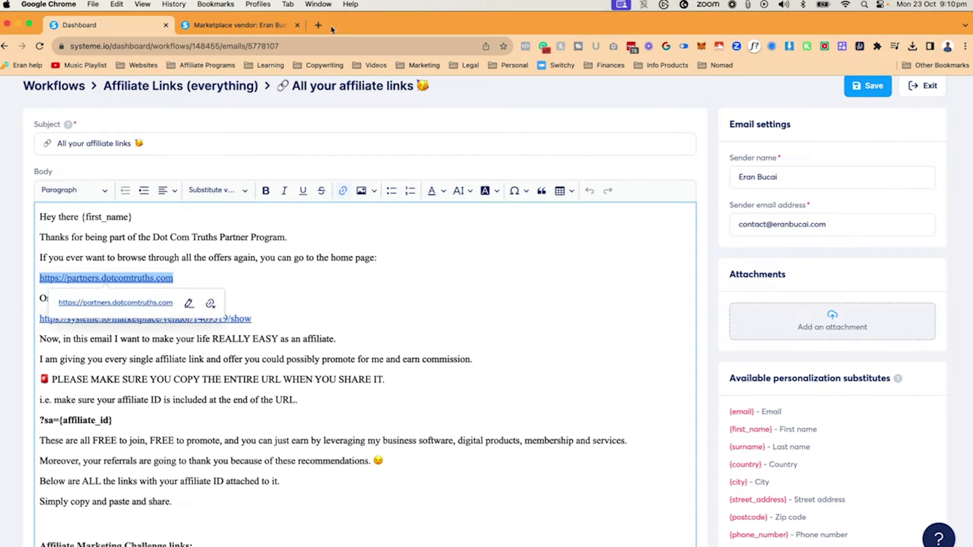
left_click(319, 25)
key("cmd+v")
key("Return")
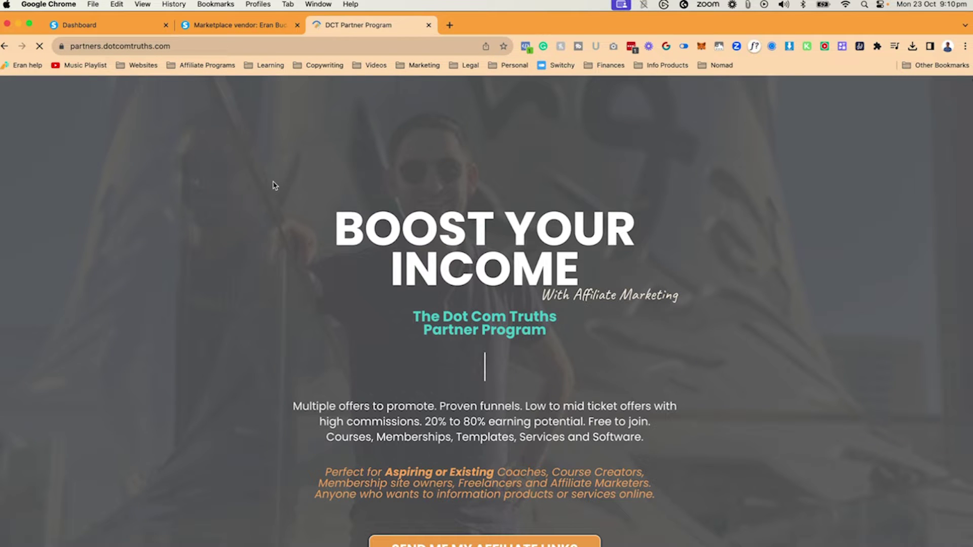
left_click(459, 471)
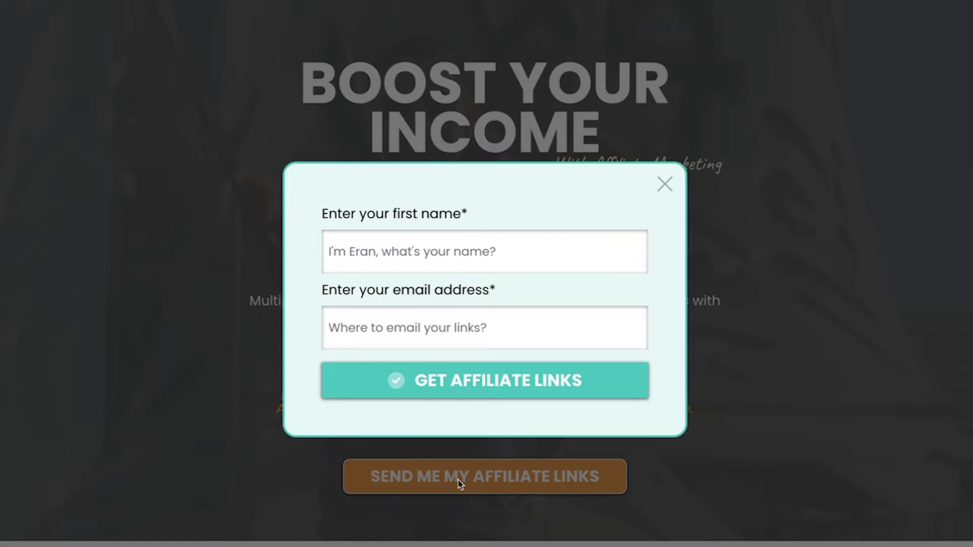
left_click(664, 182)
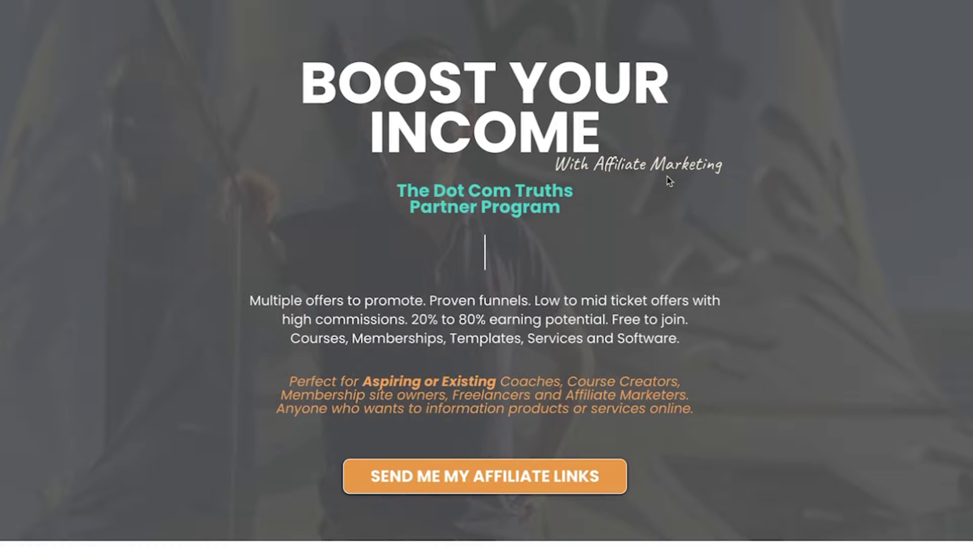
scroll(175, 256, "down", 5)
scroll(152, 177, "down", 5)
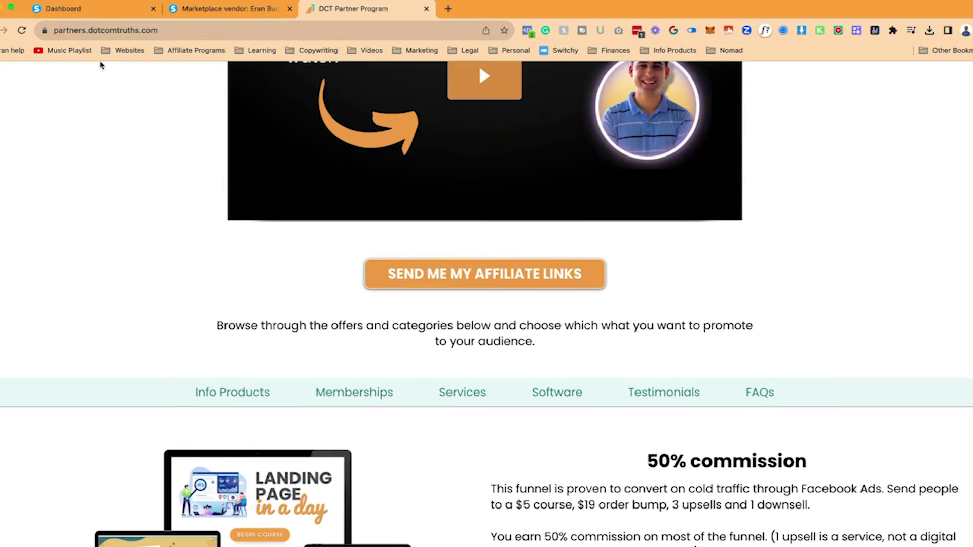
scroll(203, 241, "down", 10)
scroll(200, 246, "down", 20)
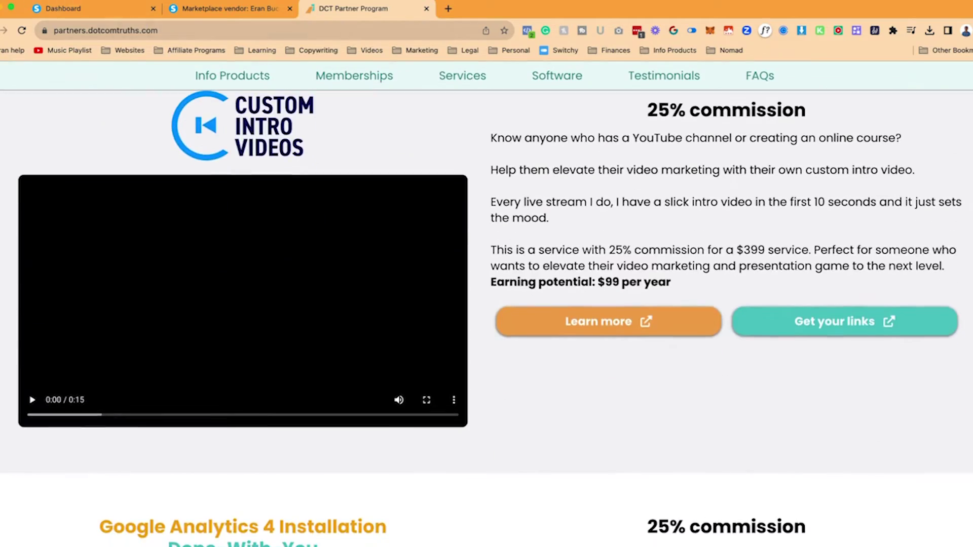
left_click(66, 8)
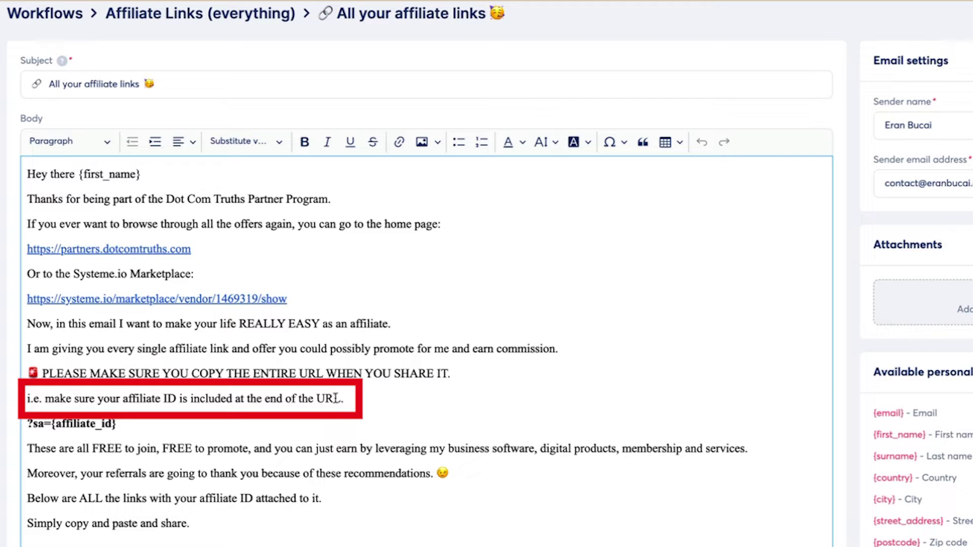
left_click_drag(26, 422, 47, 424)
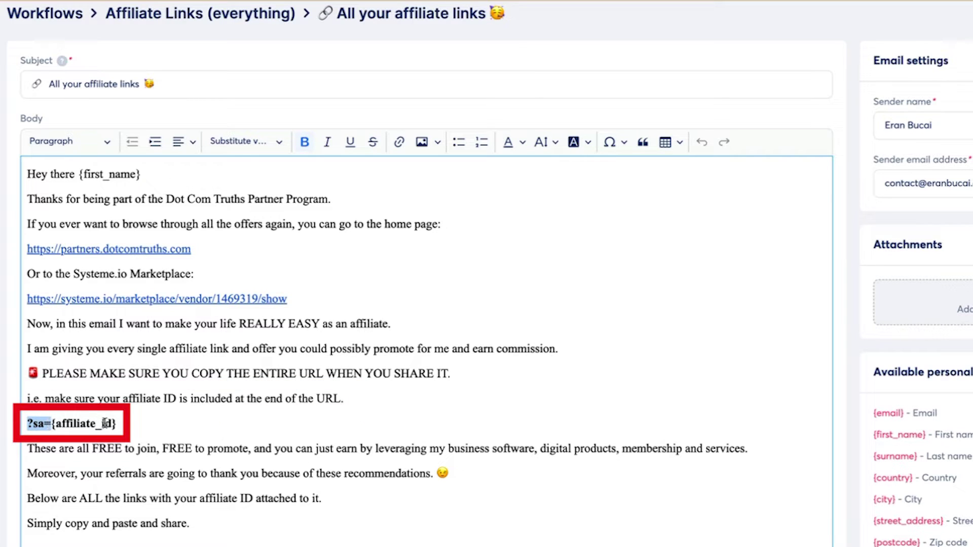
left_click(118, 423)
left_click_drag(116, 423, 50, 423)
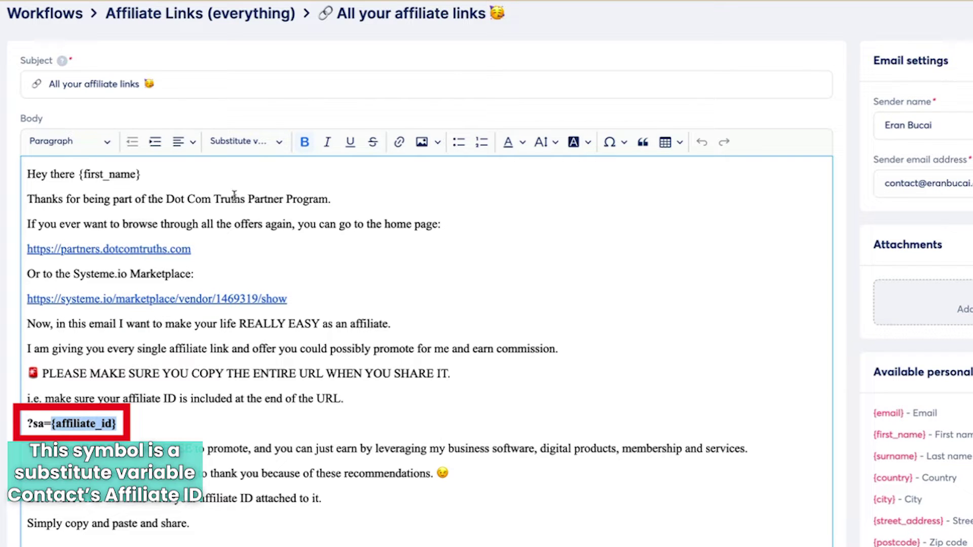
left_click(259, 145)
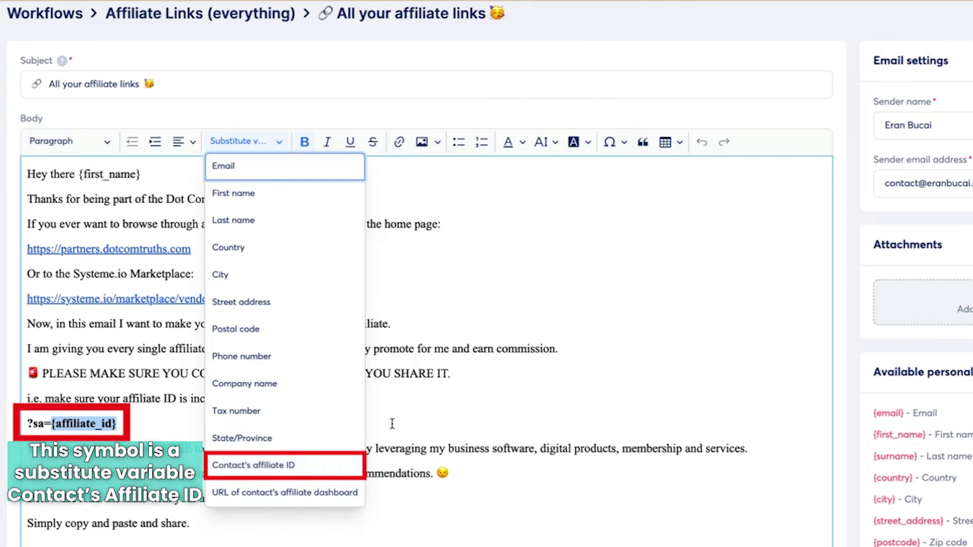
left_click(296, 463)
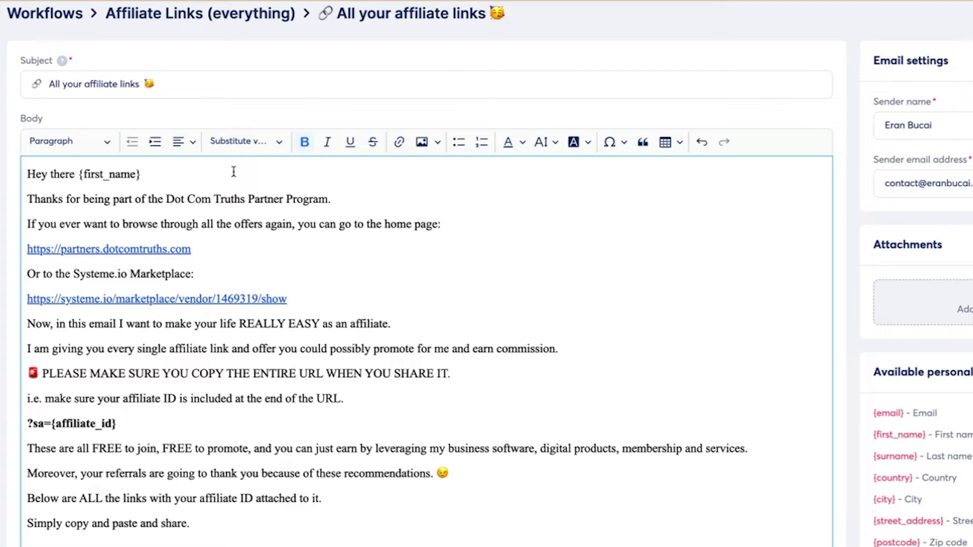
left_click(246, 143)
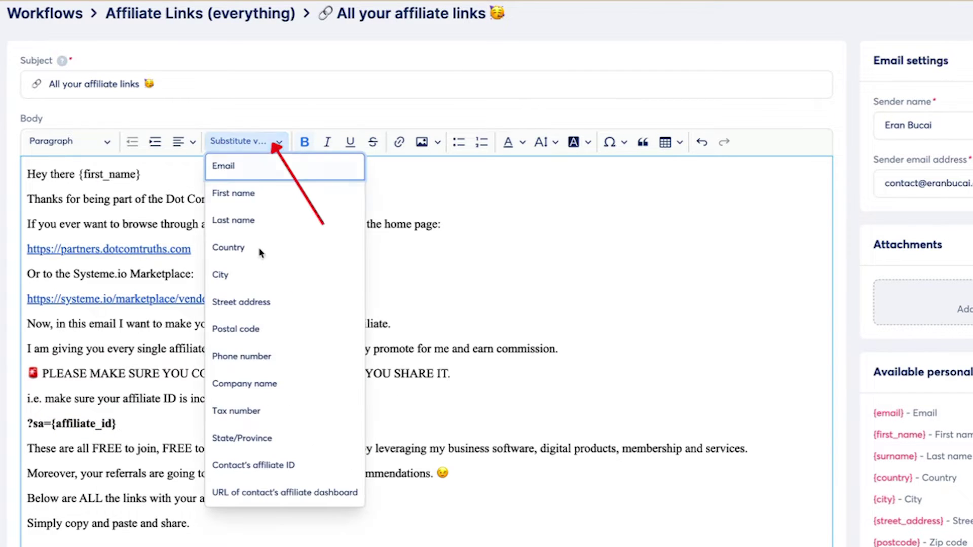
left_click(275, 465)
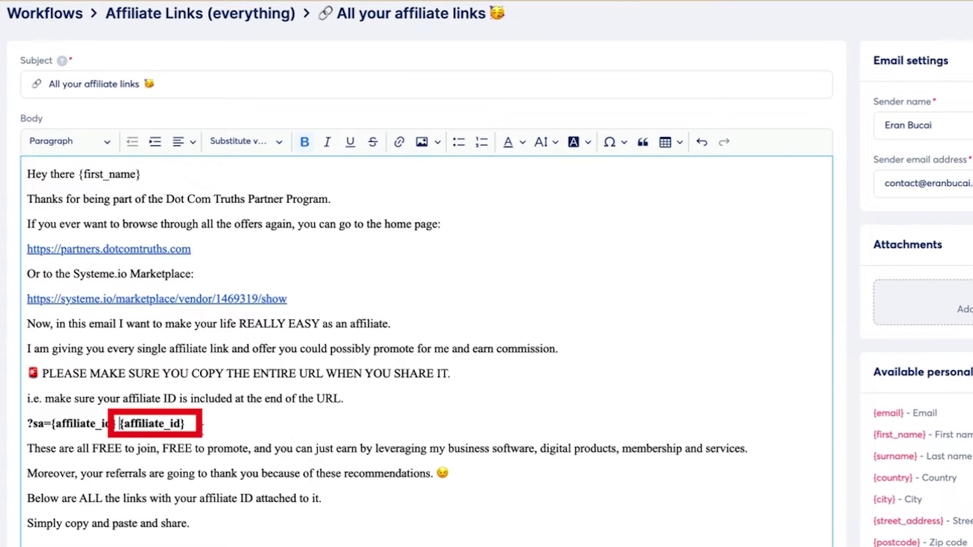
double_click(120, 423)
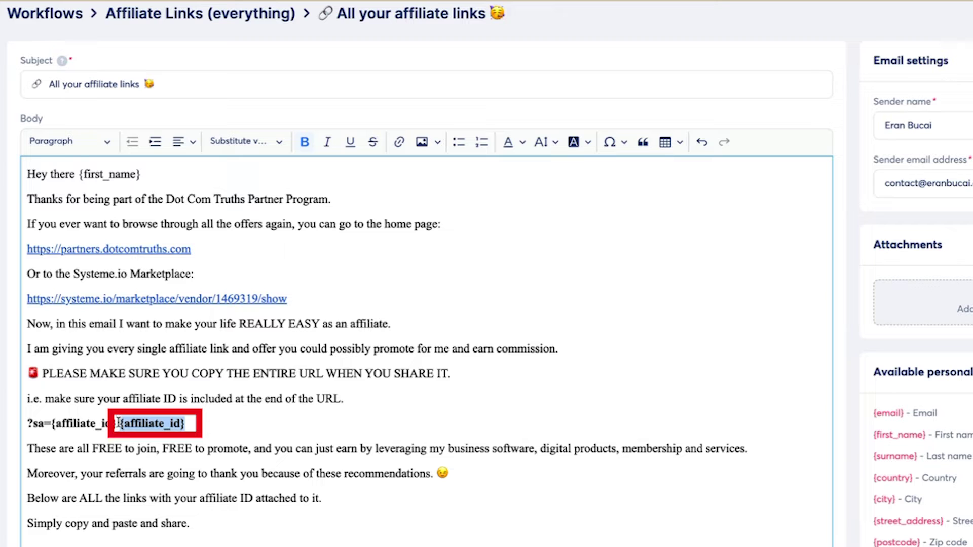
key("BackSpace")
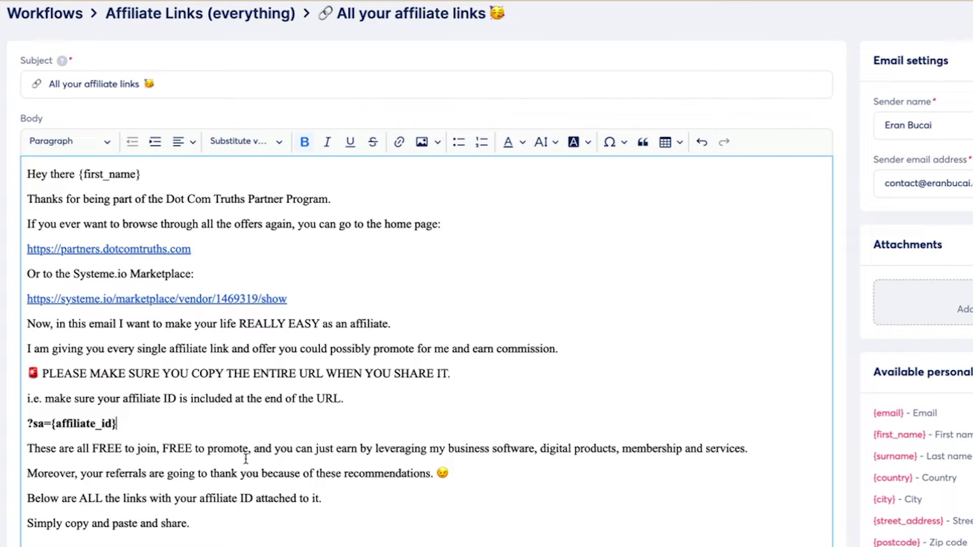
scroll(166, 460, "down", 5)
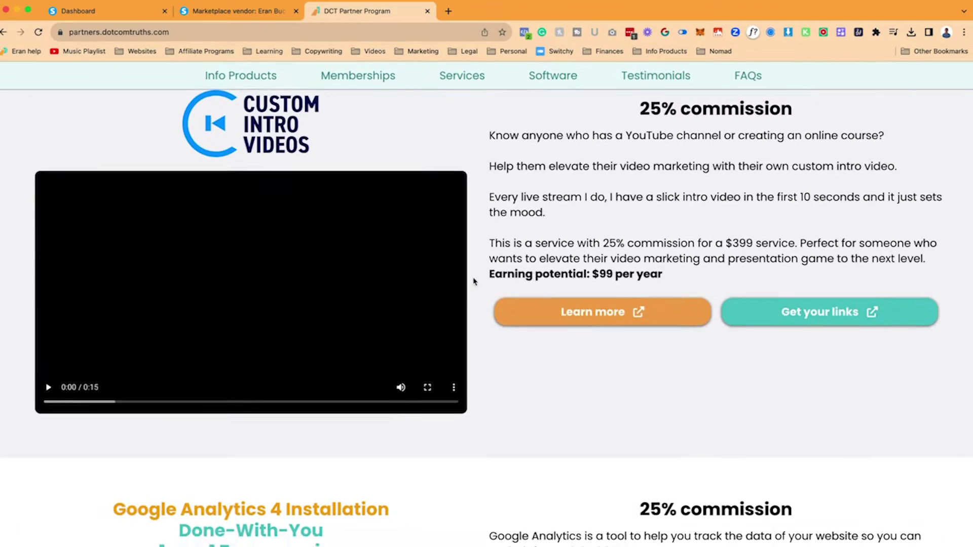
scroll(527, 269, "up", 15)
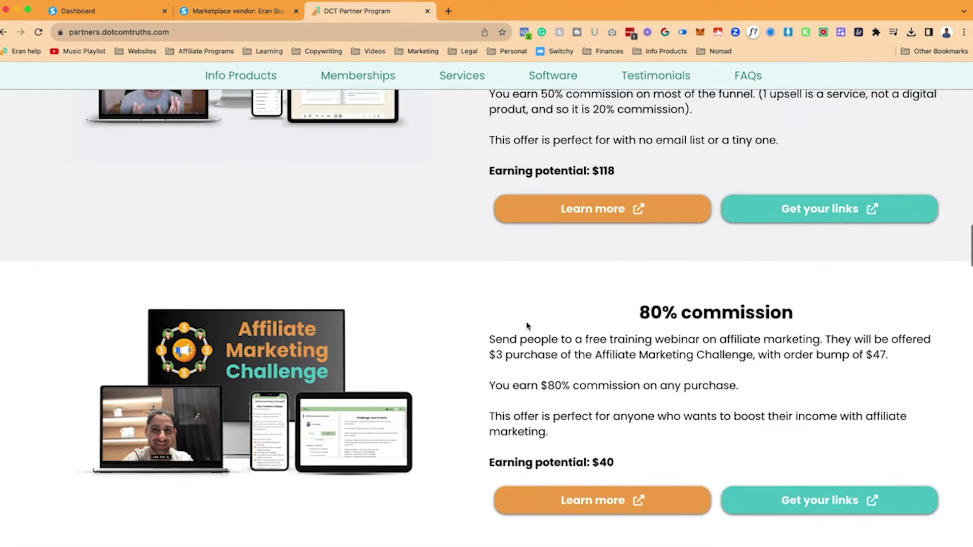
left_click(83, 11)
scroll(237, 440, "down", 3)
scroll(237, 440, "down", 1)
left_click_drag(36, 461, 404, 452)
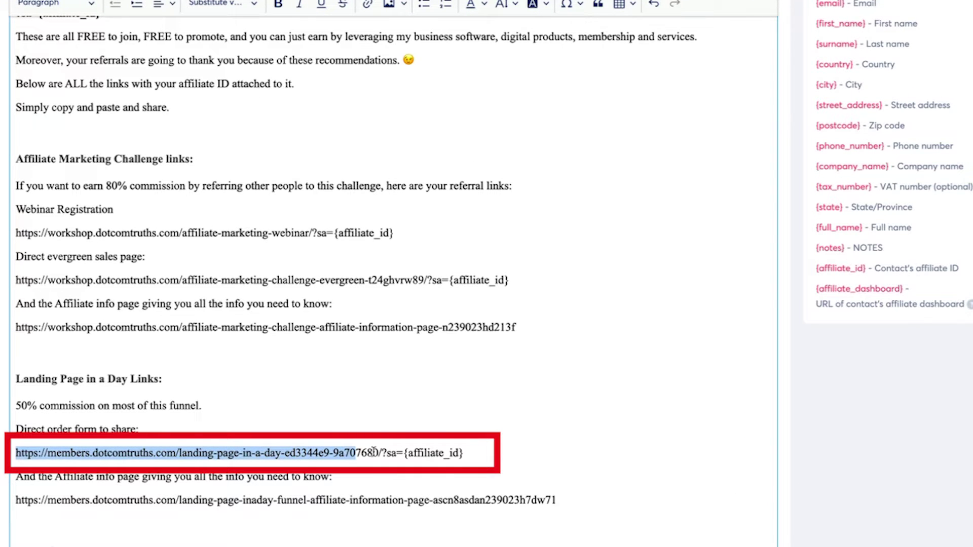
left_click(384, 452)
scroll(415, 448, "down", 2)
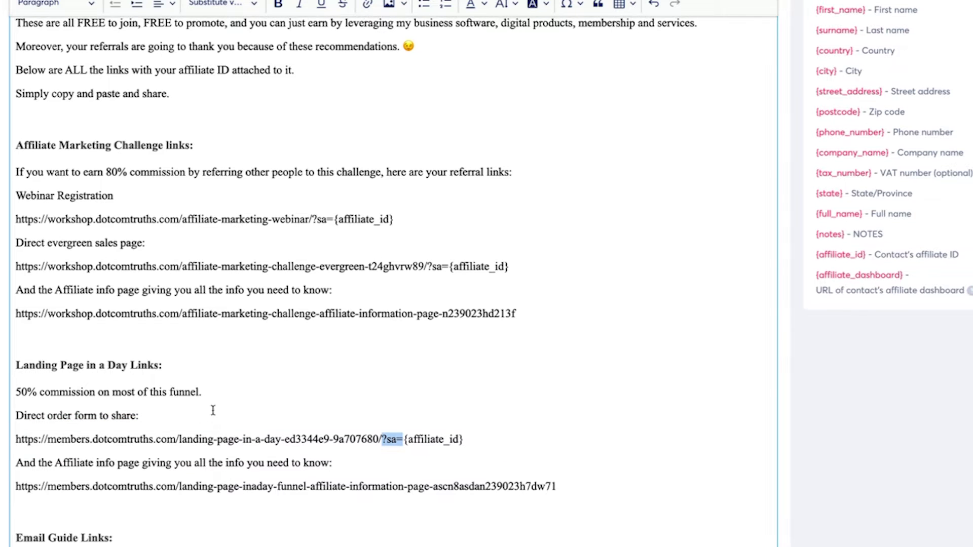
scroll(185, 422, "down", 5)
left_click_drag(389, 378, 411, 379)
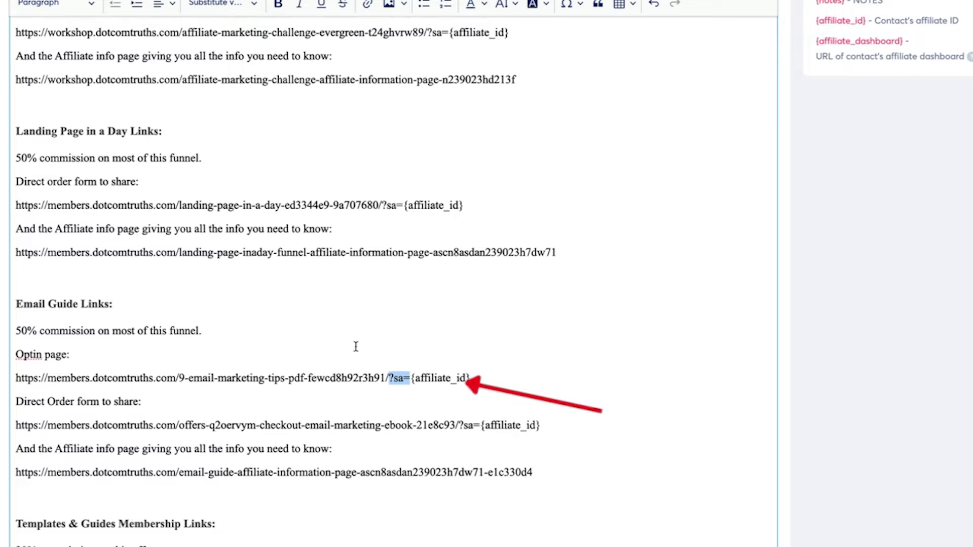
scroll(311, 151, "down", 1)
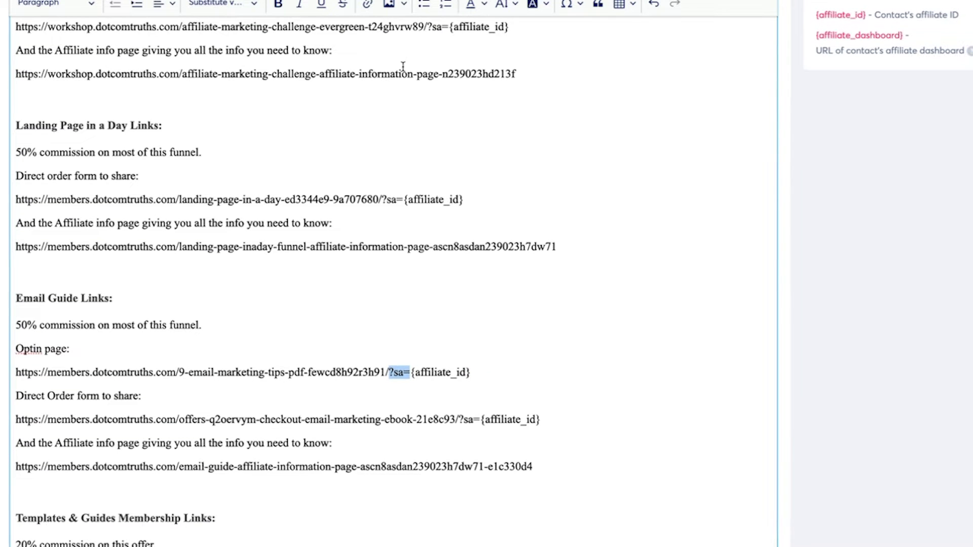
scroll(457, 261, "down", 2)
left_click(16, 358)
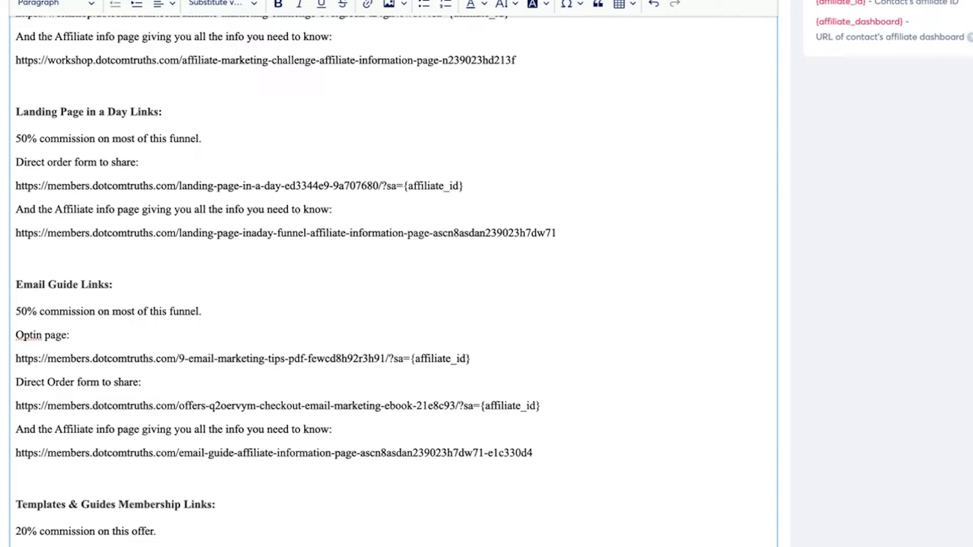
- Load eran.link/lp in a new tab and focus its address bar
left_click(456, 9)
type("eran")
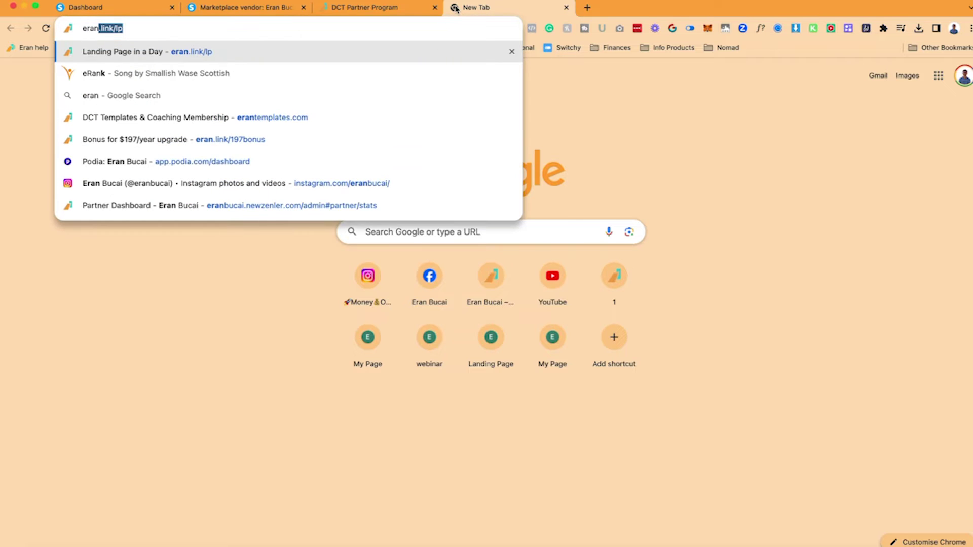
type(".link/lp")
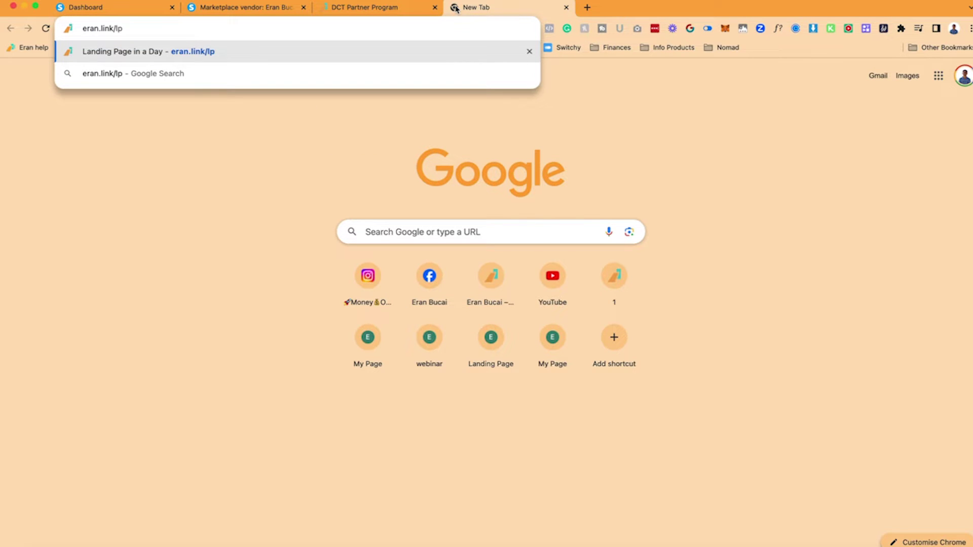
key("Return")
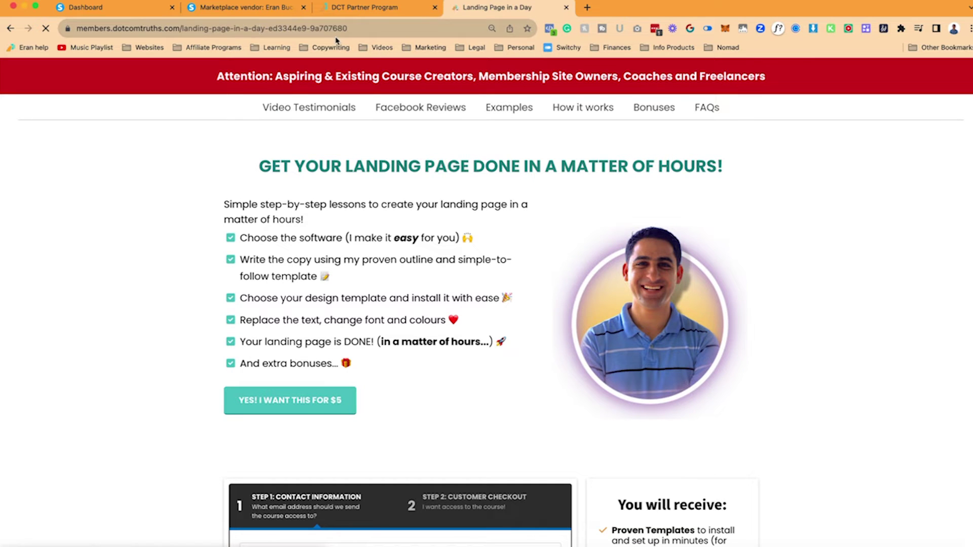
left_click(354, 27)
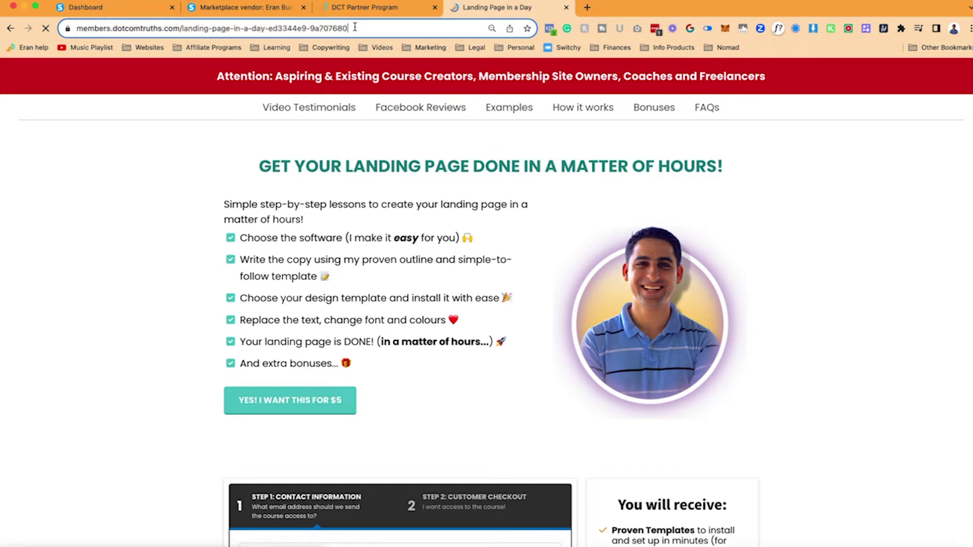
- Select the ?sa= part of the affiliate link in the email and return to the email
left_click(113, 10)
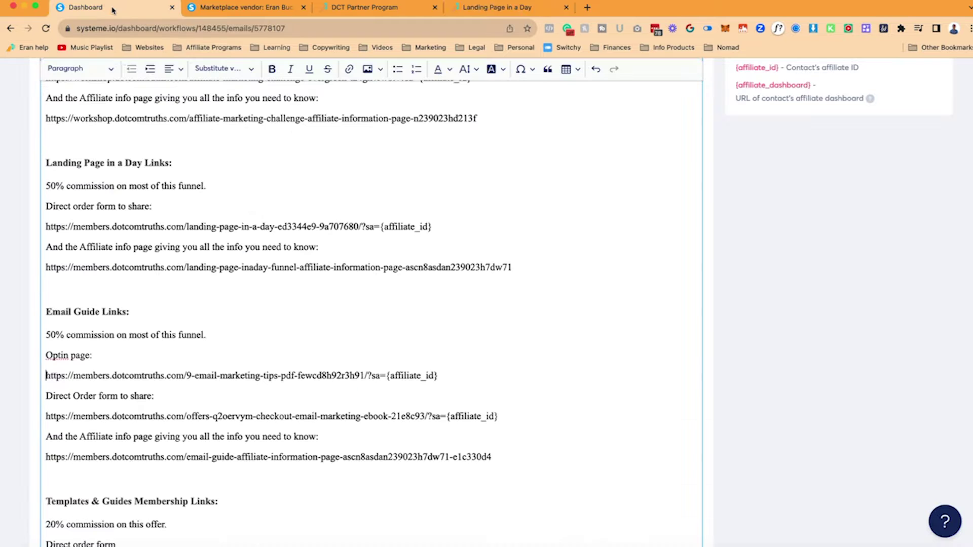
left_click_drag(425, 350, 434, 349)
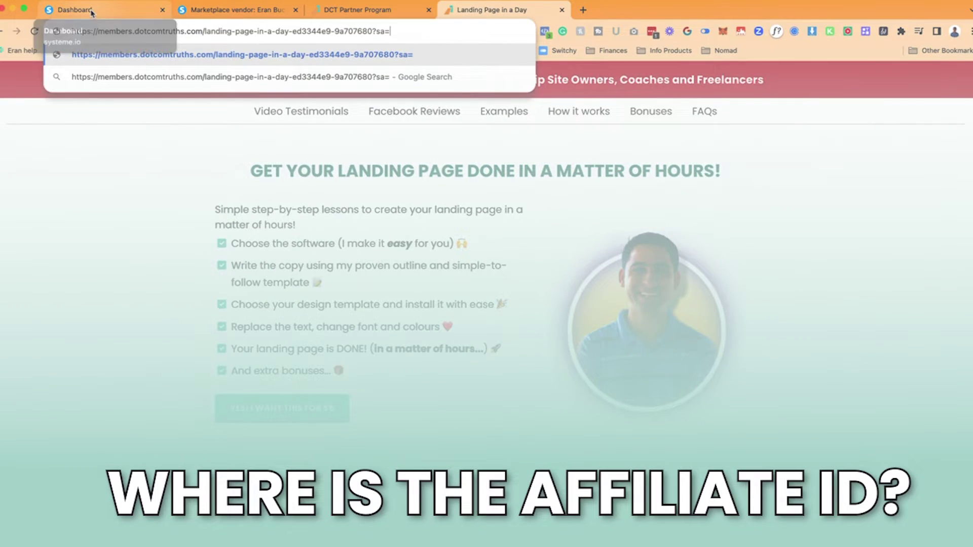
left_click(69, 9)
scroll(689, 104, "up", 15)
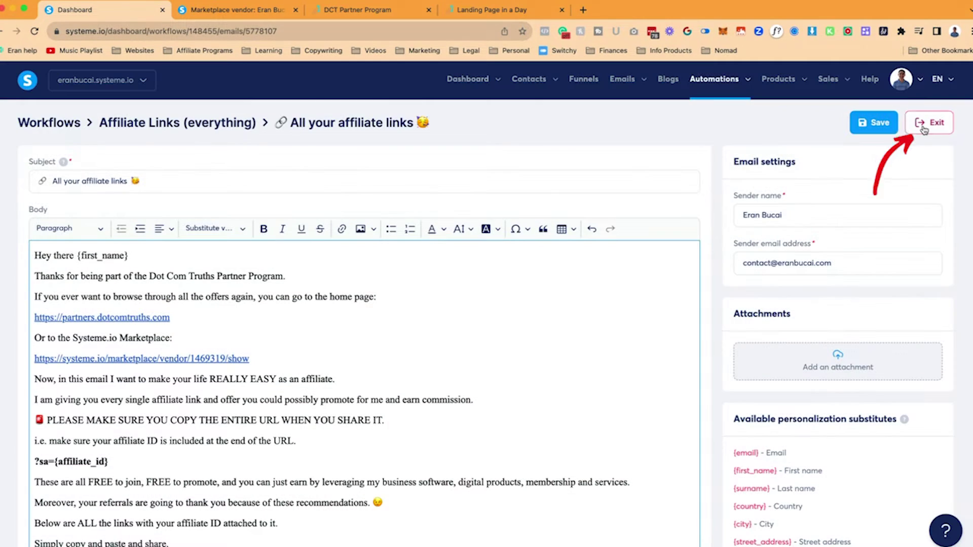
- Open the affiliate dashboard and copy the affiliate ID
mouse_move(463, 83)
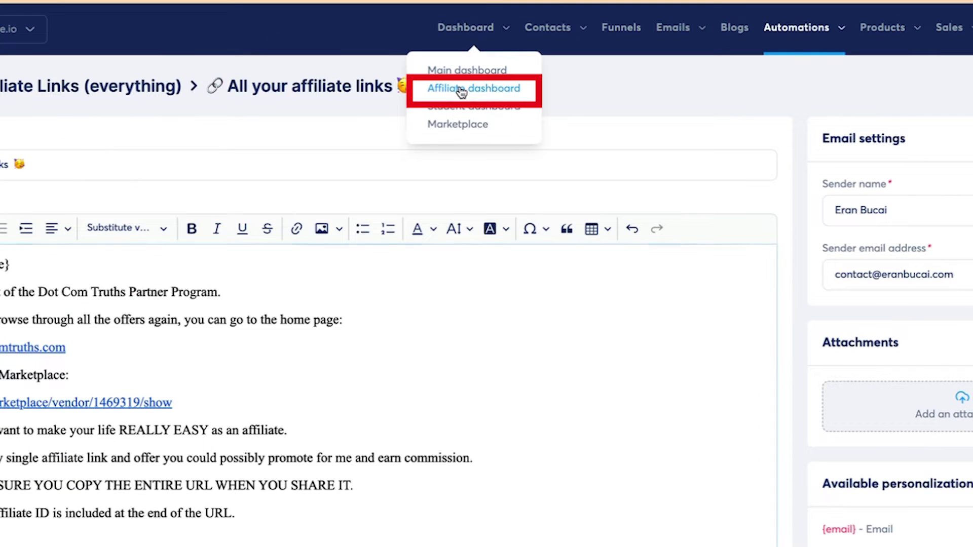
left_click(461, 91)
scroll(626, 235, "down", 5)
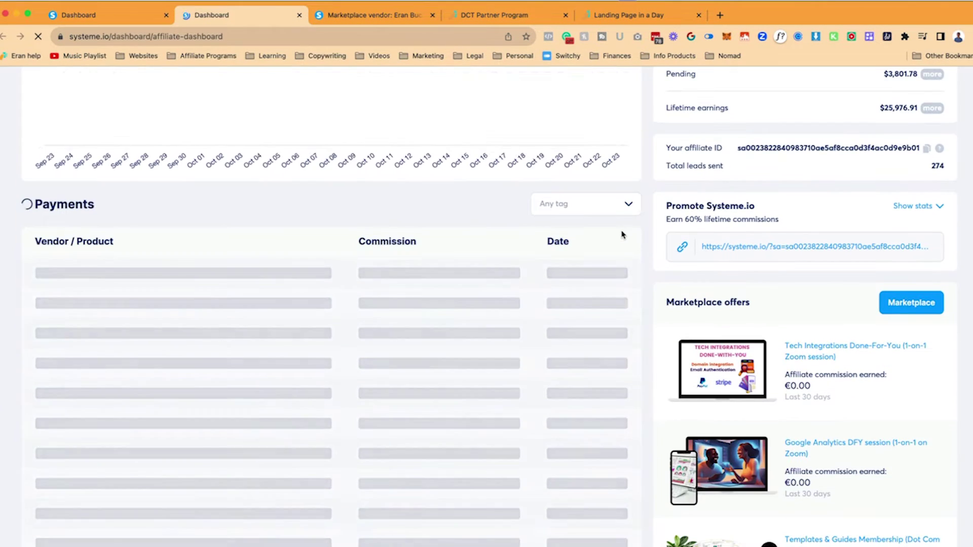
scroll(623, 235, "down", 2)
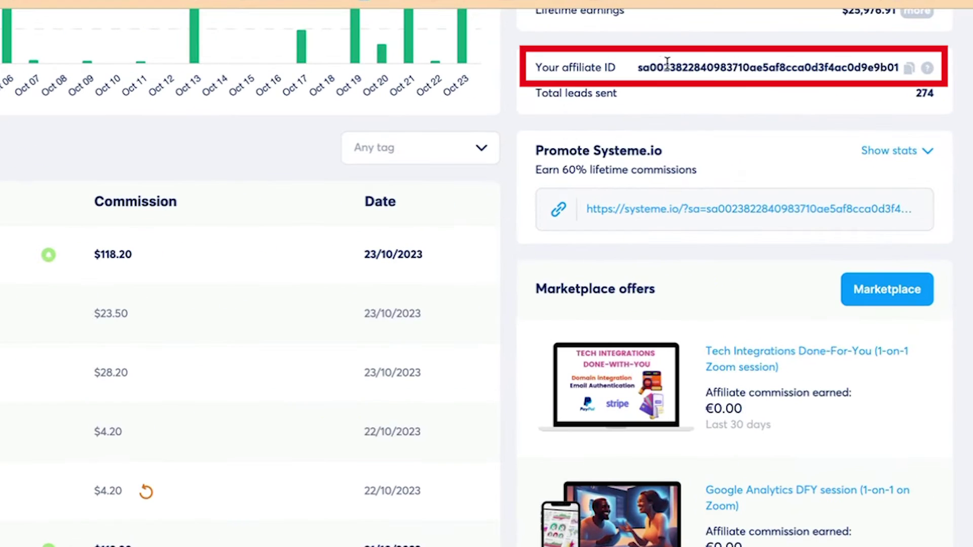
left_click_drag(638, 68, 880, 68)
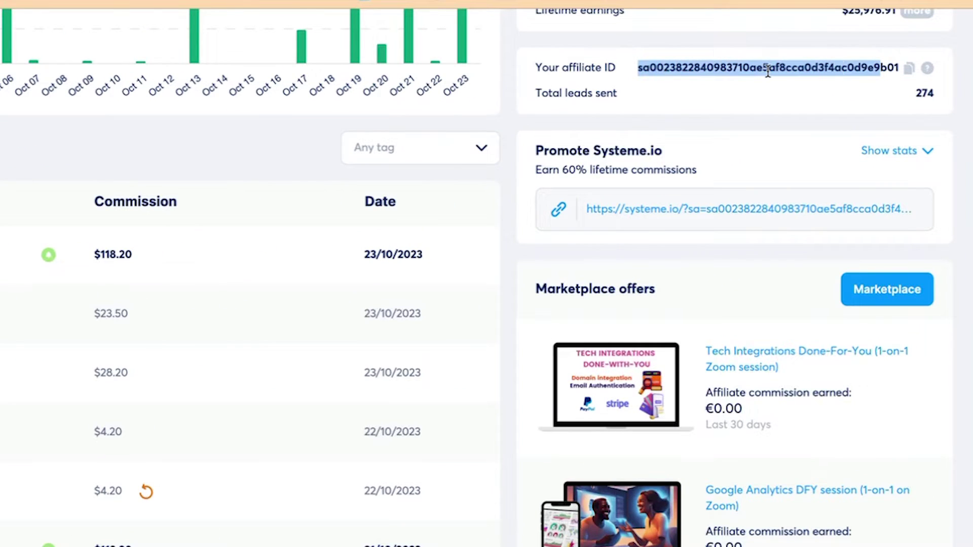
left_click(911, 70)
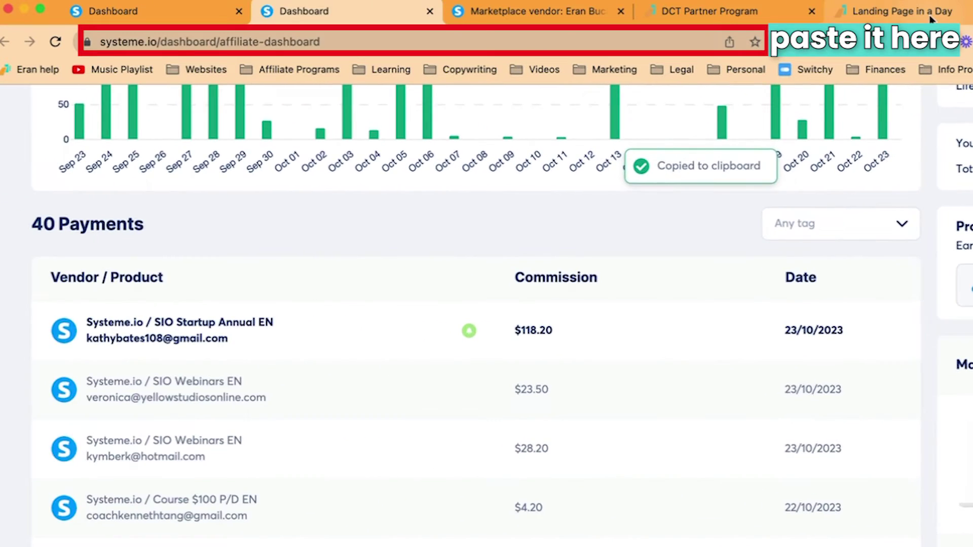
- Paste the affiliate ID after ?sa= in the Landing Page in a Day address, then return to the dashboard
left_click(907, 12)
left_click(633, 44)
key("super+v")
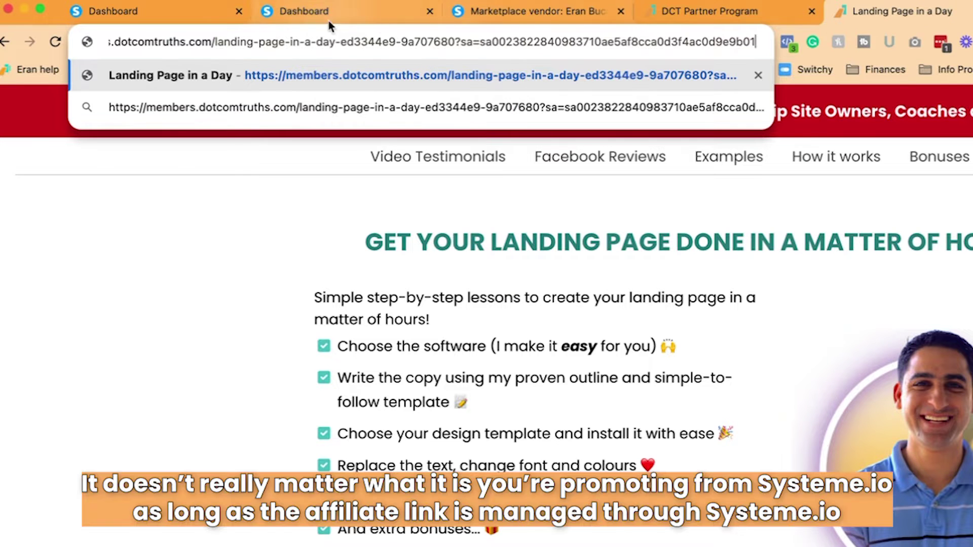
left_click(180, 17)
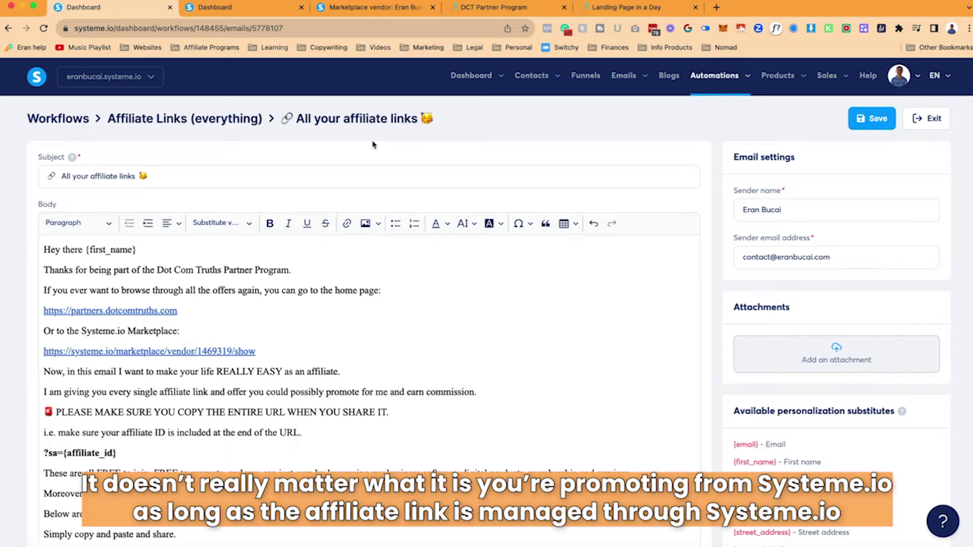
left_click(234, 10)
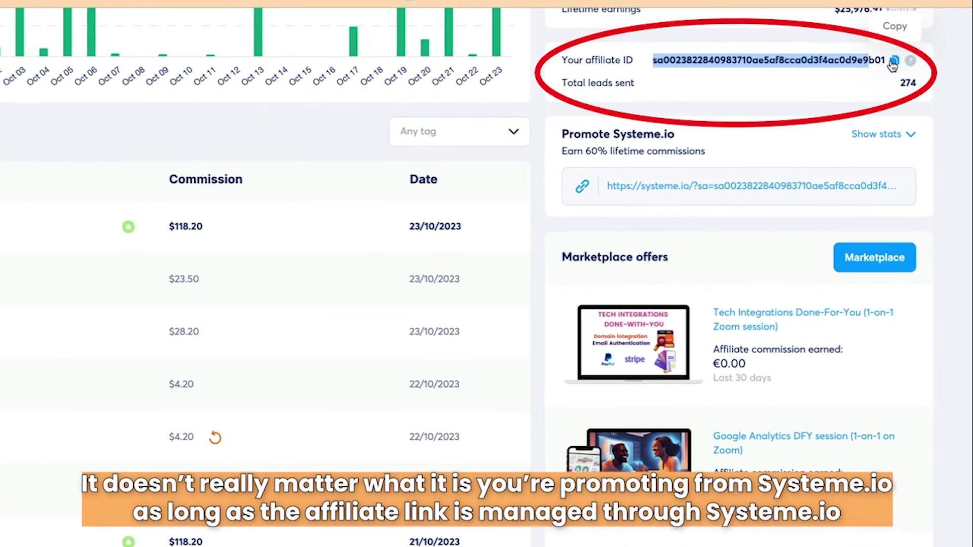
scroll(757, 330, "down", 6)
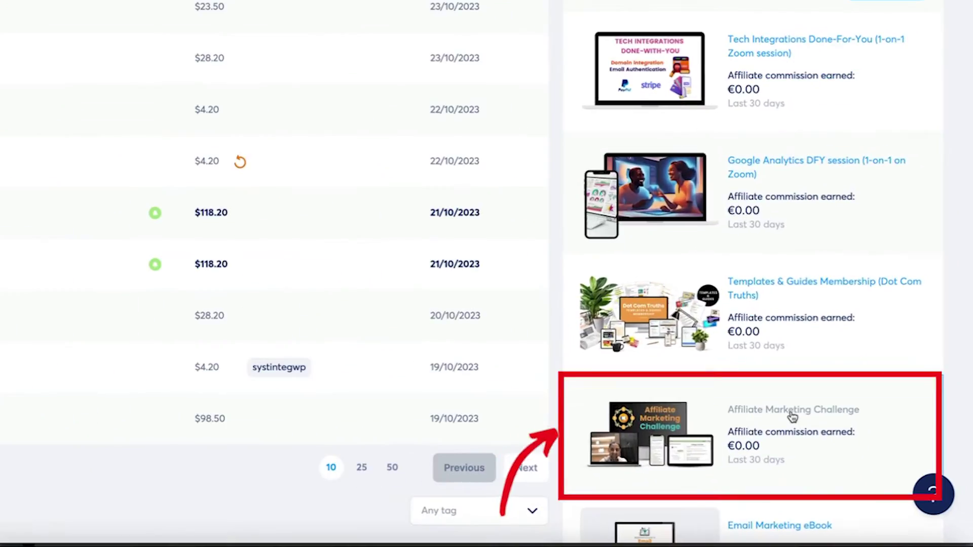
- Open the Affiliate Marketing Challenge offer and preview its opt-in page affiliate link, then close it
left_click(820, 474)
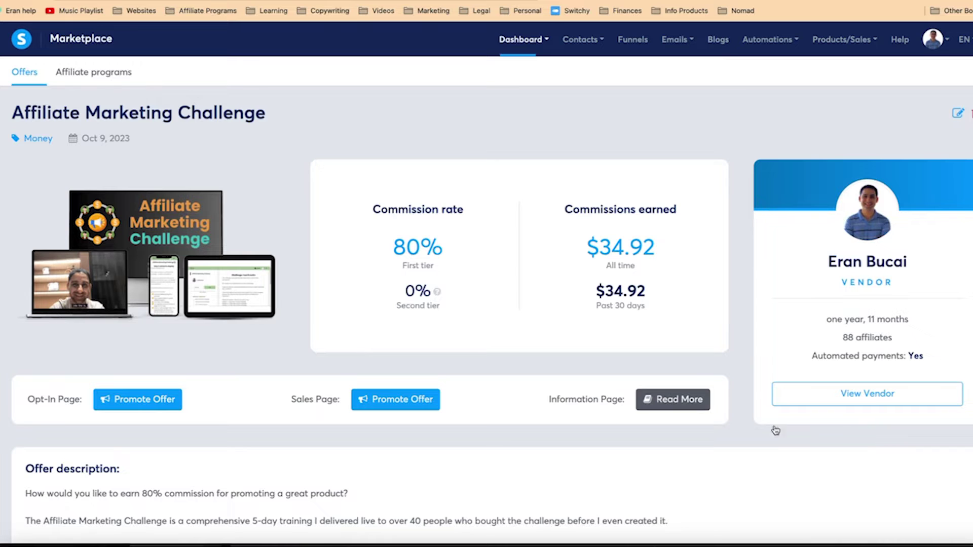
left_click(159, 406)
left_click(355, 27)
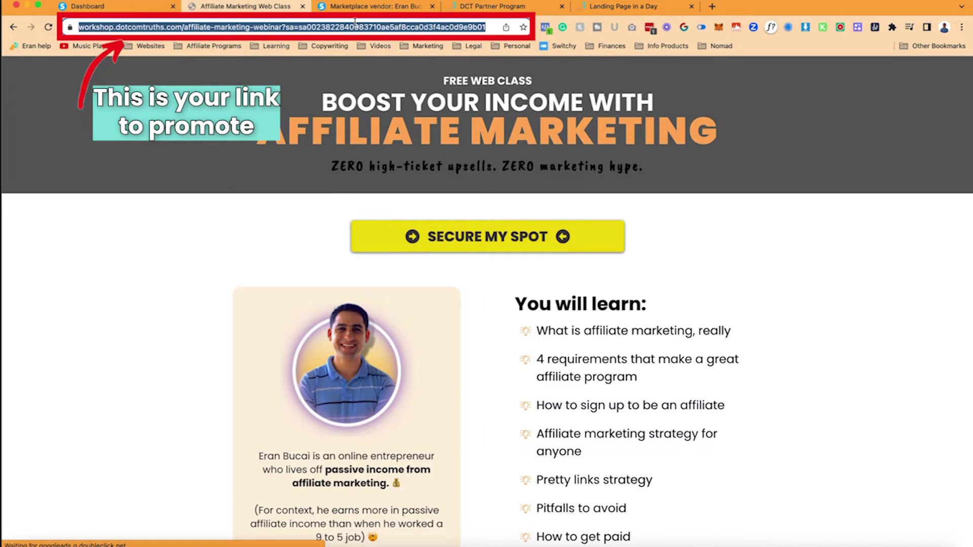
key("ctrl+w")
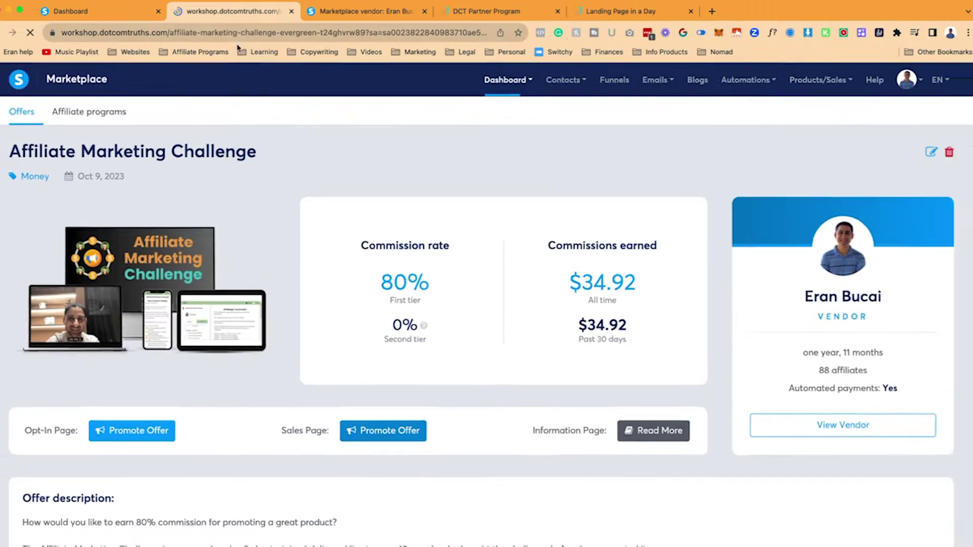
- Open the sales page through its affiliate link, check the ?sa= ID, then return to the email
left_click(418, 405)
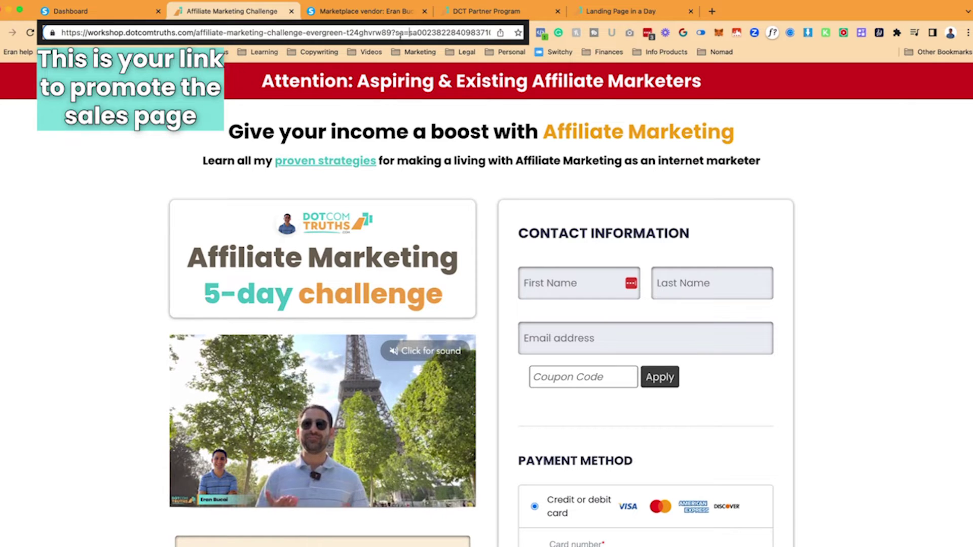
left_click_drag(391, 33, 407, 33)
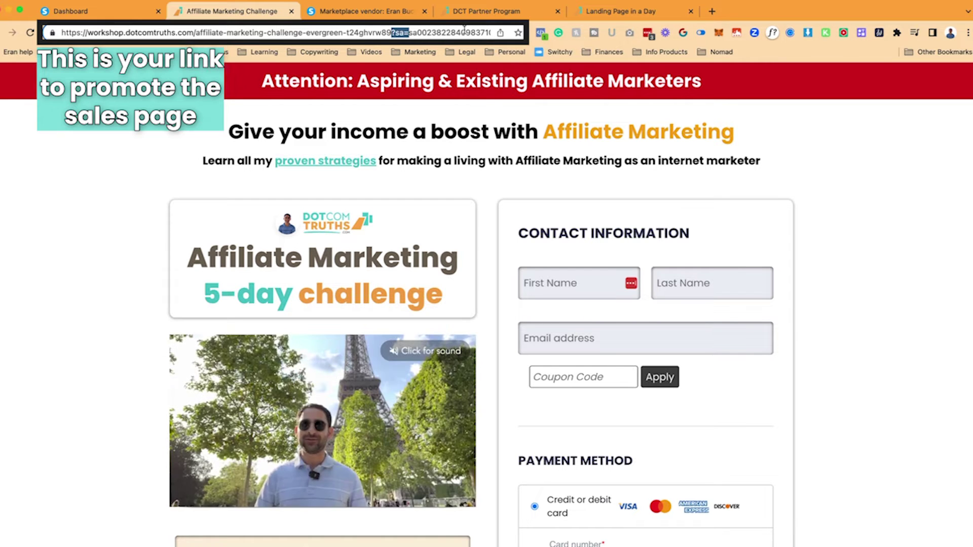
left_click(464, 32)
key("Right")
key("Right")
key("Right")
key("Right")
key("Right")
key("Right")
key("Right")
key("Right")
key("Right")
key("Right")
key("Right")
key("Right")
key("Right")
key("Right")
key("Right")
key("Right")
key("Right")
key("Right")
key("Right")
key("Right")
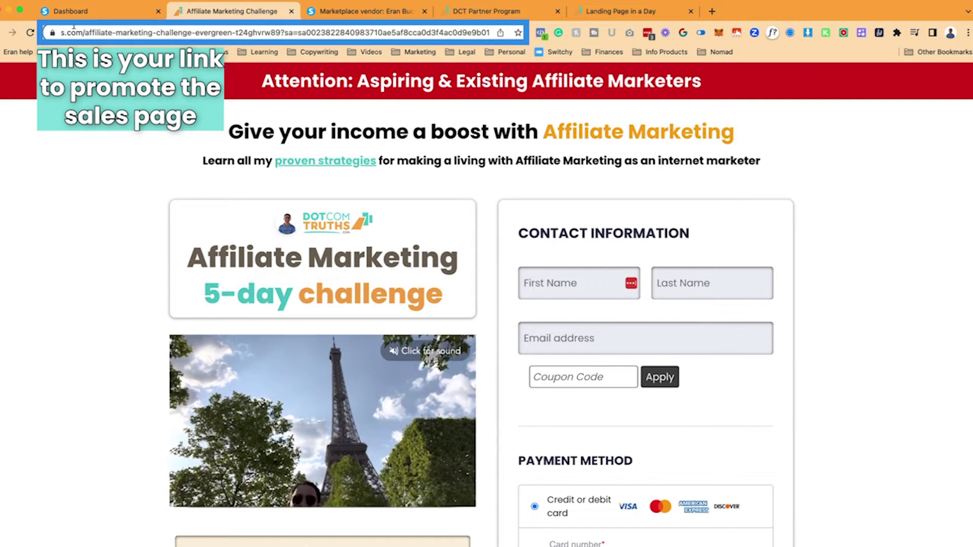
left_click(81, 11)
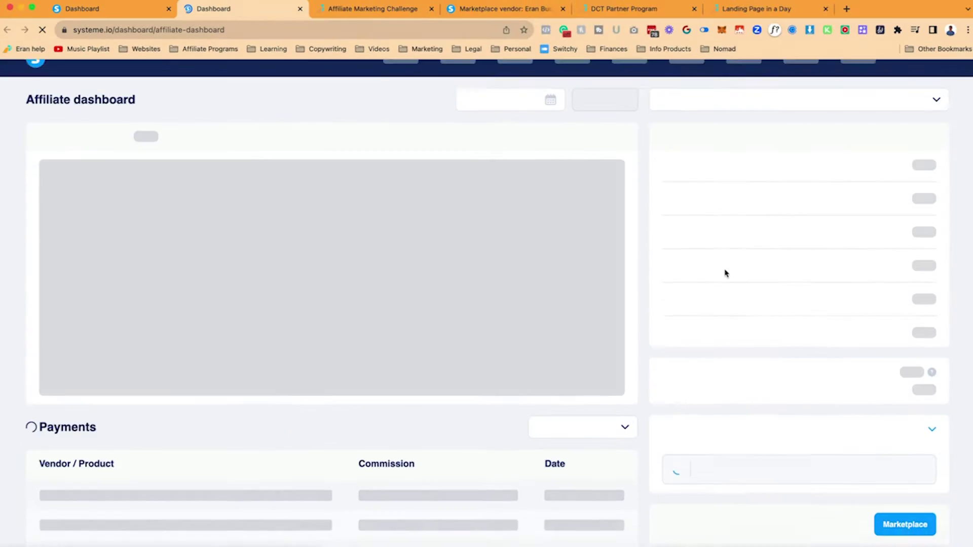
- Compare the dashboard's affiliate ID with the ?sa= value in the Landing Page in a Day link
scroll(726, 271, "down", 7)
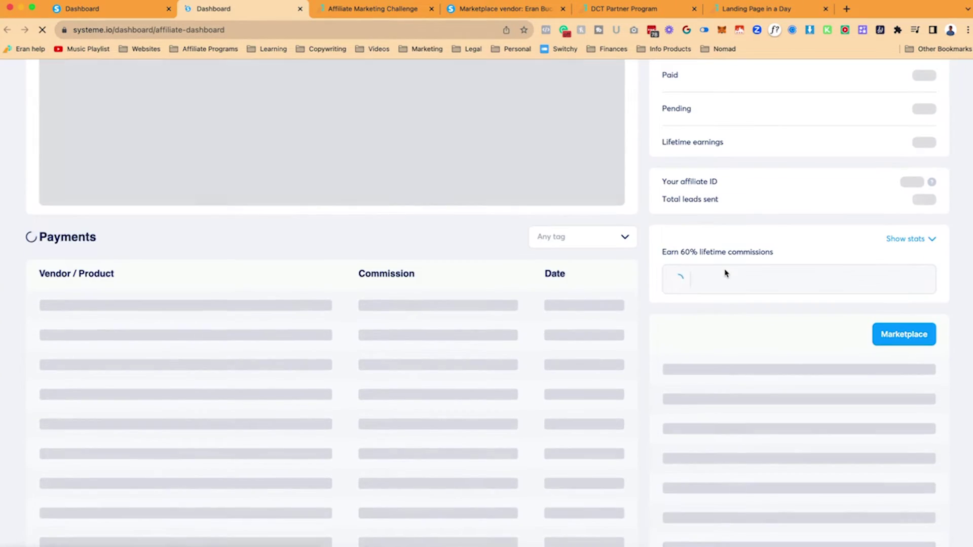
scroll(726, 271, "up", 5)
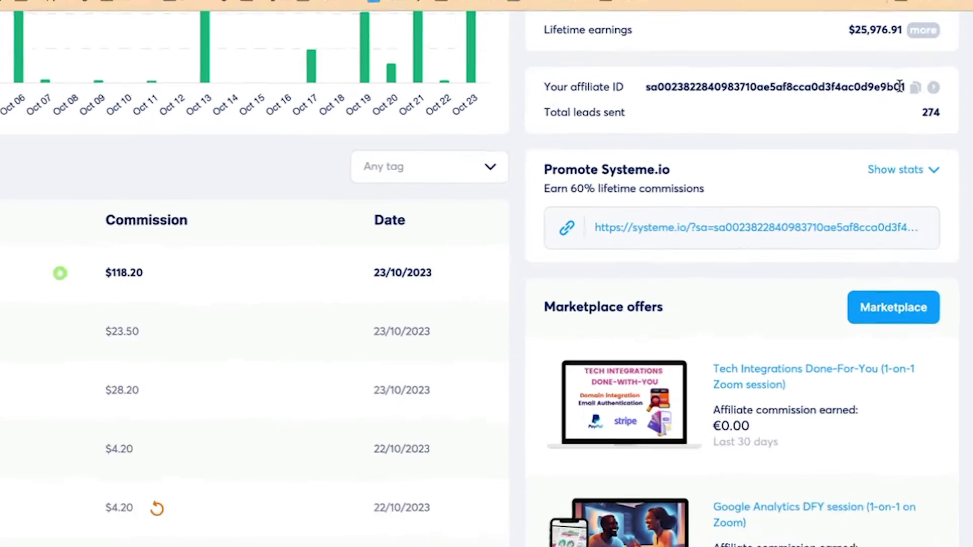
left_click_drag(622, 85, 905, 84)
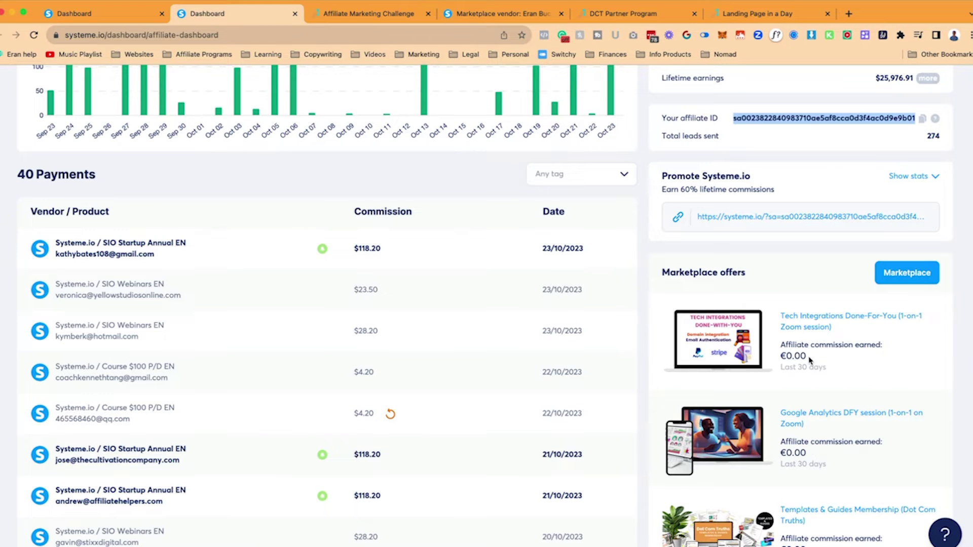
scroll(809, 360, "down", 3)
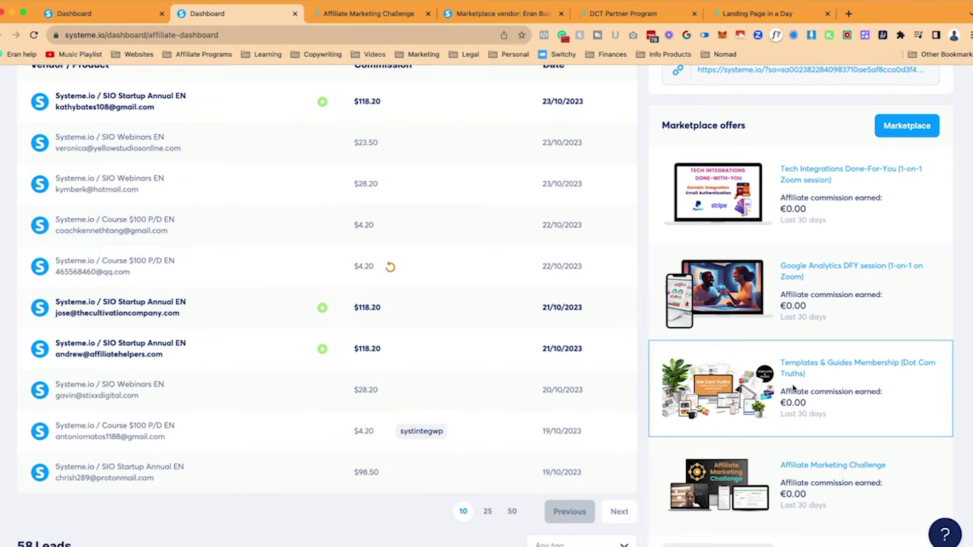
left_click(724, 6)
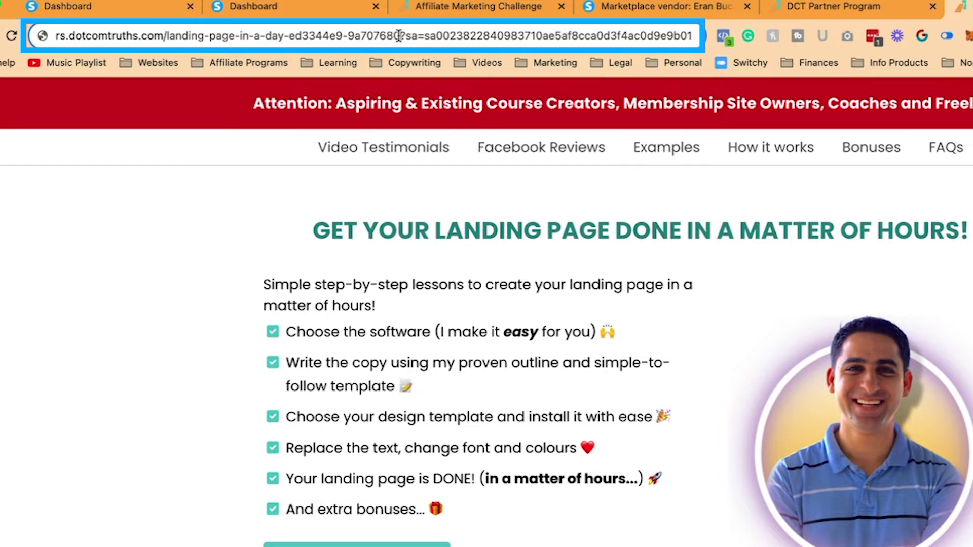
left_click_drag(399, 36, 419, 35)
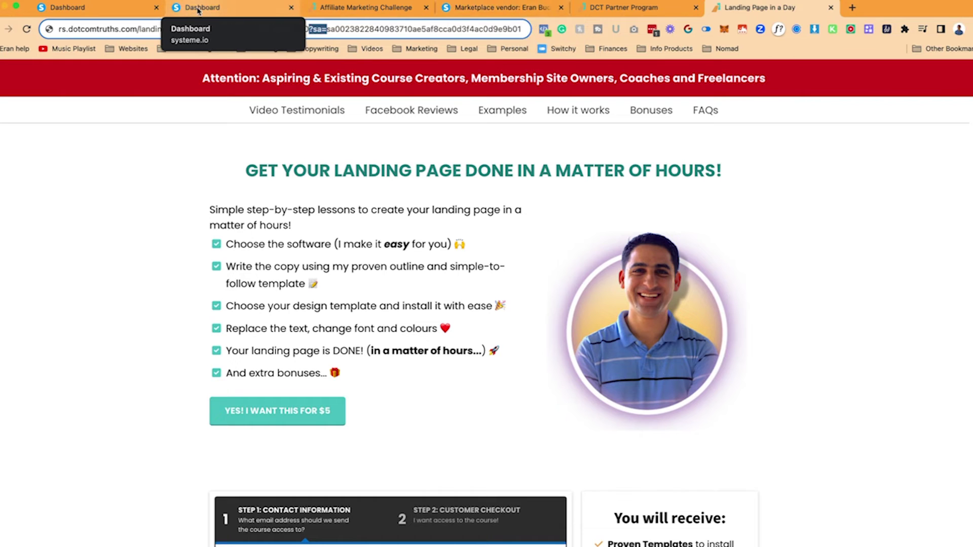
left_click(164, 11)
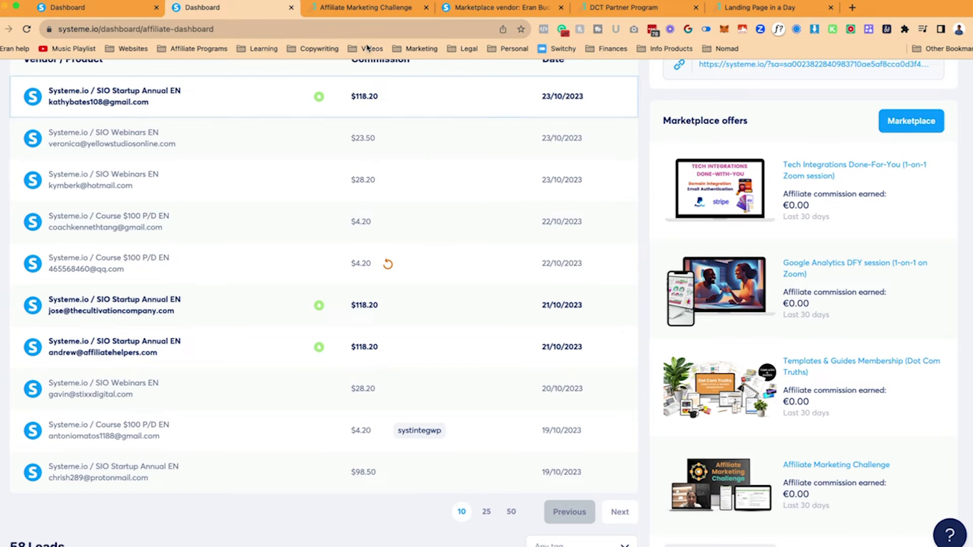
scroll(415, 151, "up", 10)
- Filter Contacts by Email 'Contains' the test address prefix and scroll to the test contact
mouse_move(530, 77)
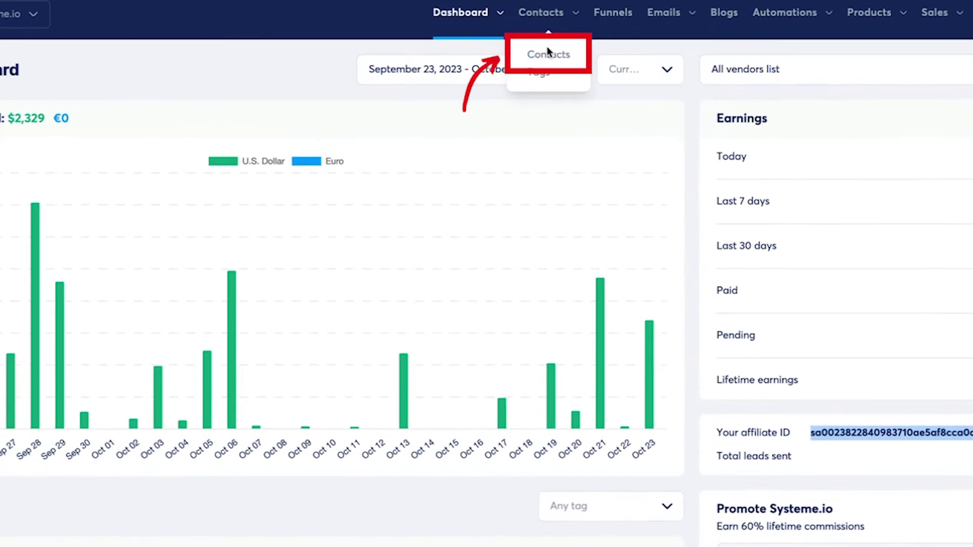
left_click(534, 106)
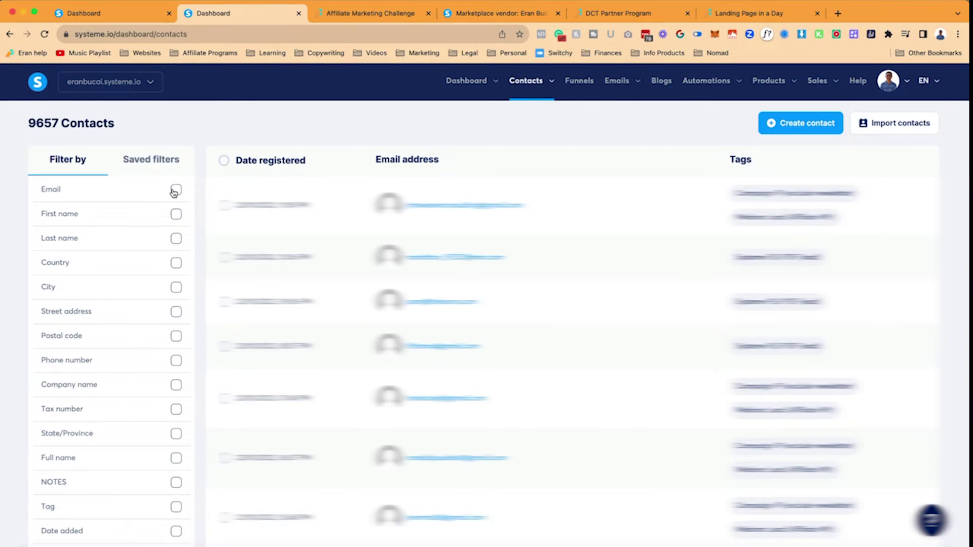
left_click(140, 179)
left_click(130, 229)
type("funnke")
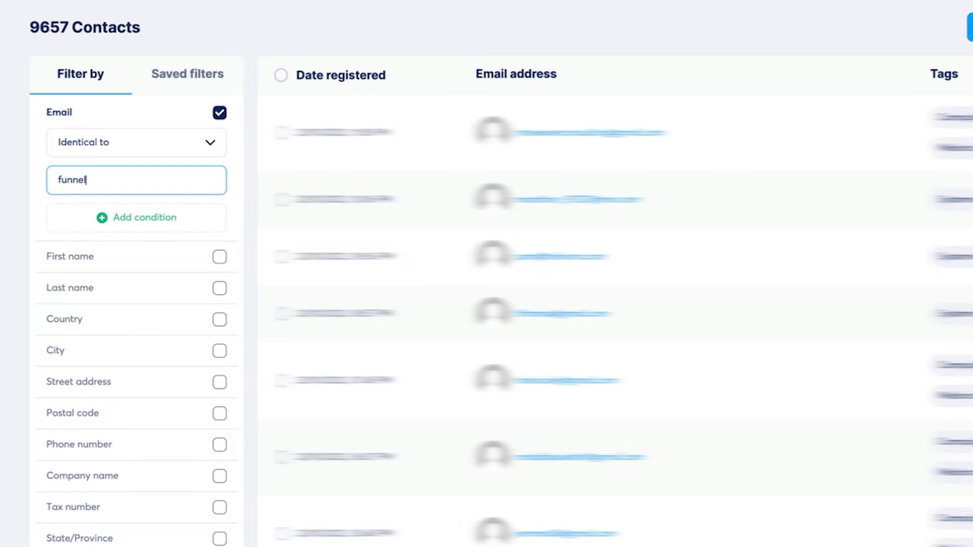
left_click(219, 145)
left_click(127, 229)
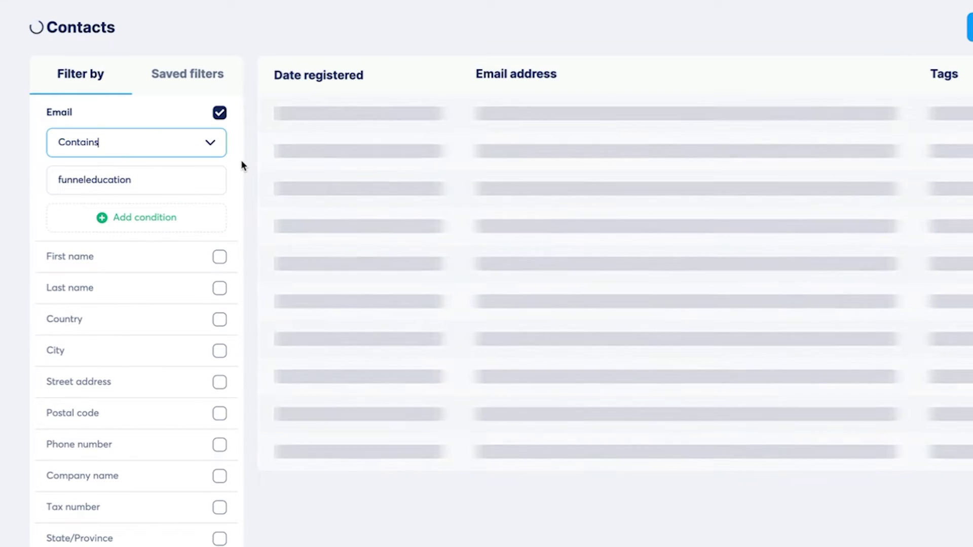
scroll(712, 239, "down", 3)
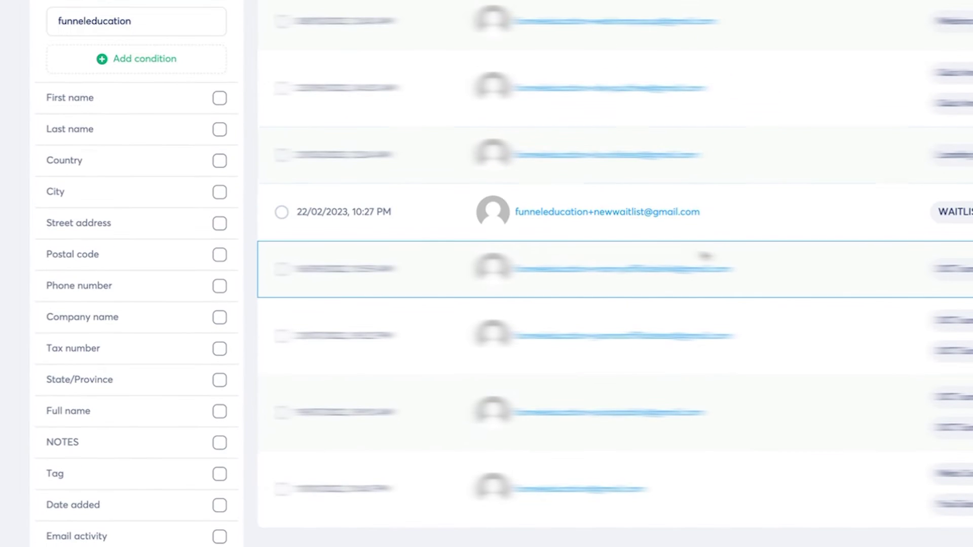
mouse_move(631, 220)
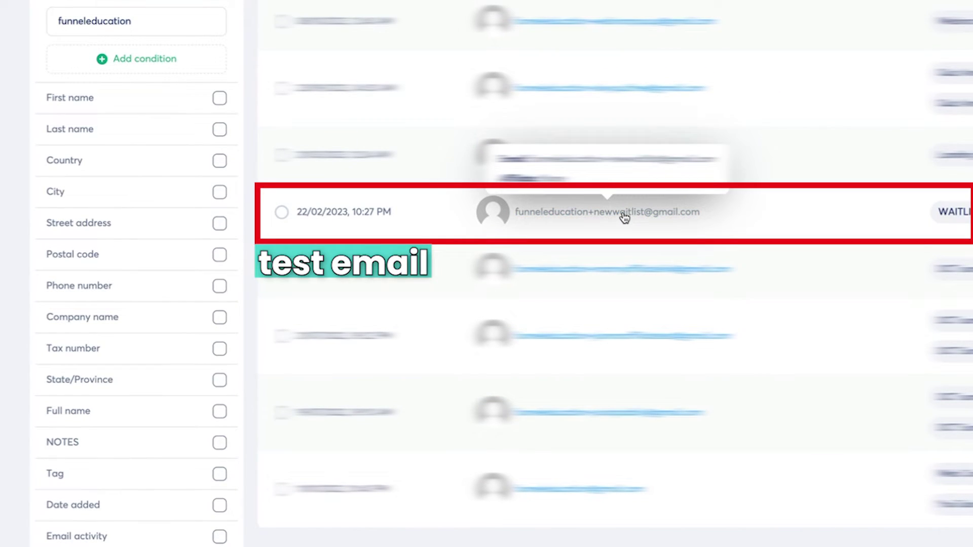
- Tag the test contact with 'DCT affiliate links (trigger)', found by searching 'link', and save
left_click(561, 218)
scroll(456, 238, "down", 5)
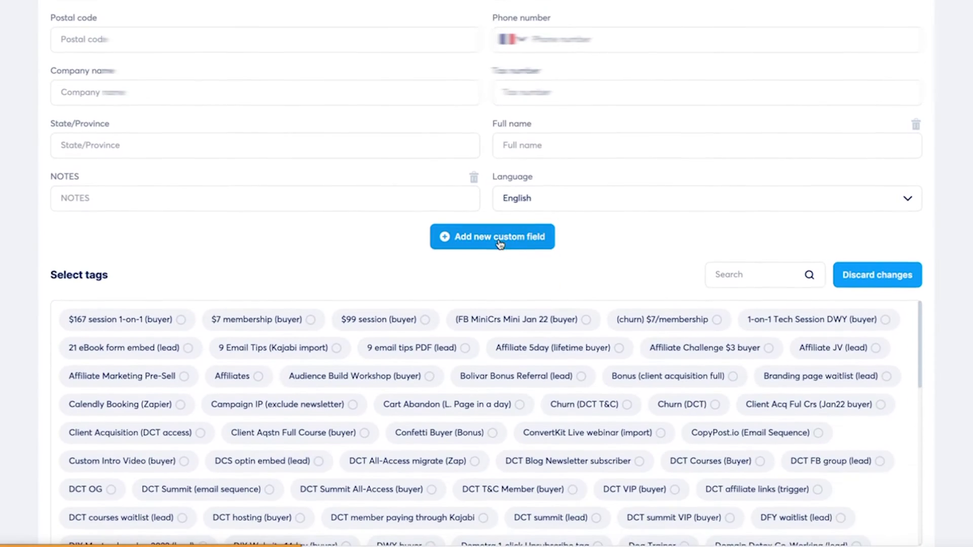
scroll(500, 245, "down", 2)
left_click(730, 230)
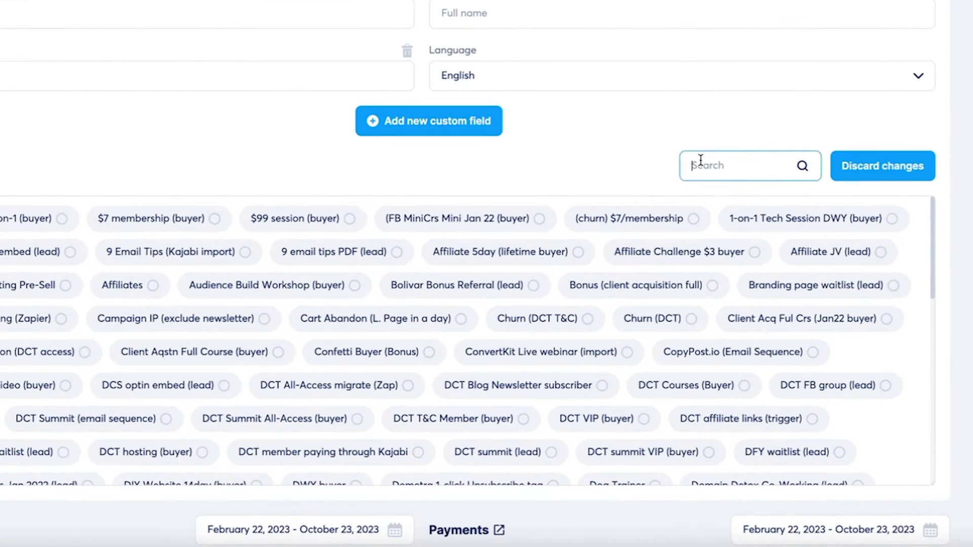
type("link")
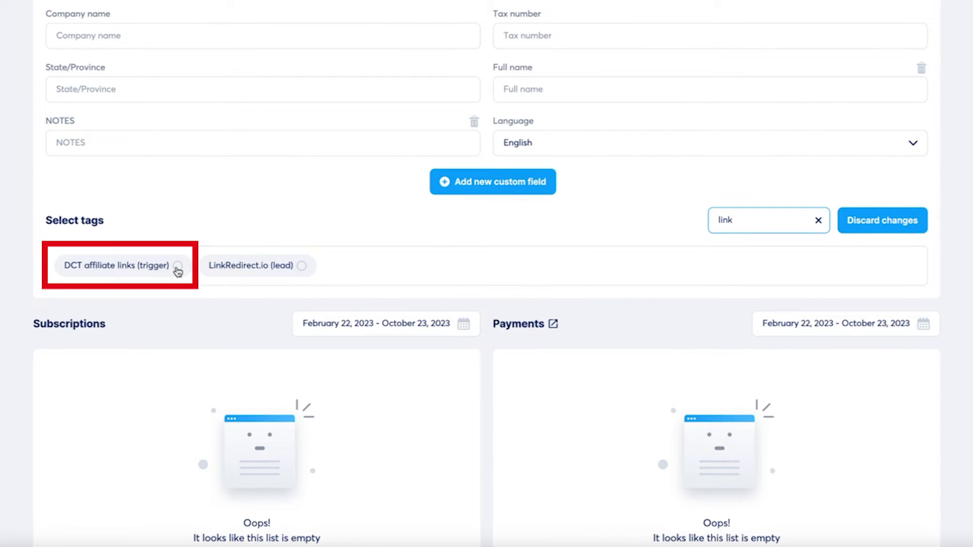
scroll(319, 341, "down", 8)
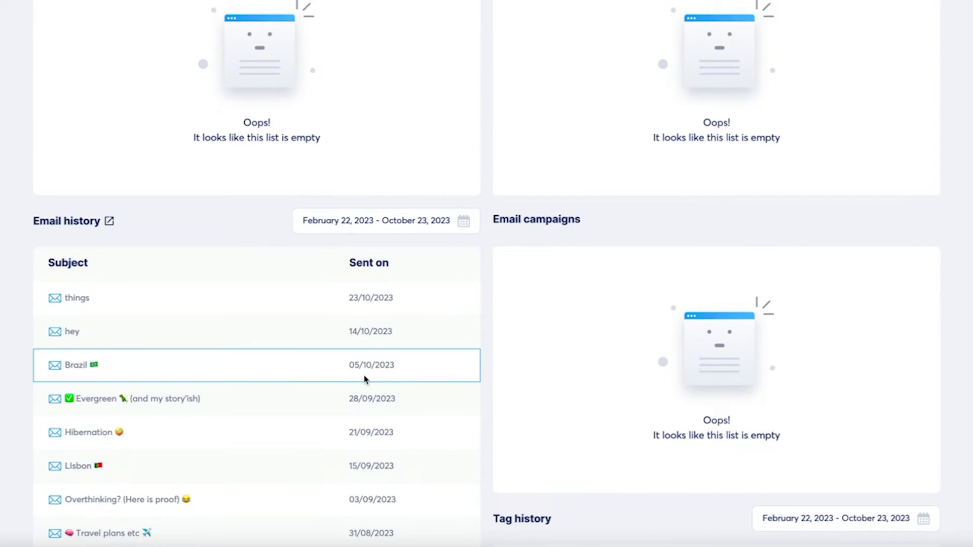
scroll(359, 379, "up", 1)
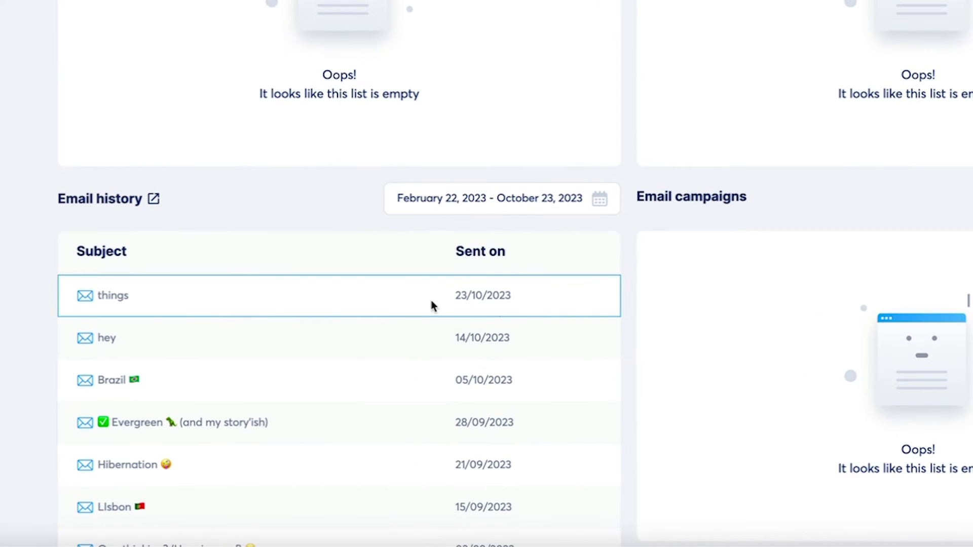
mouse_move(466, 297)
scroll(461, 295, "up", 5)
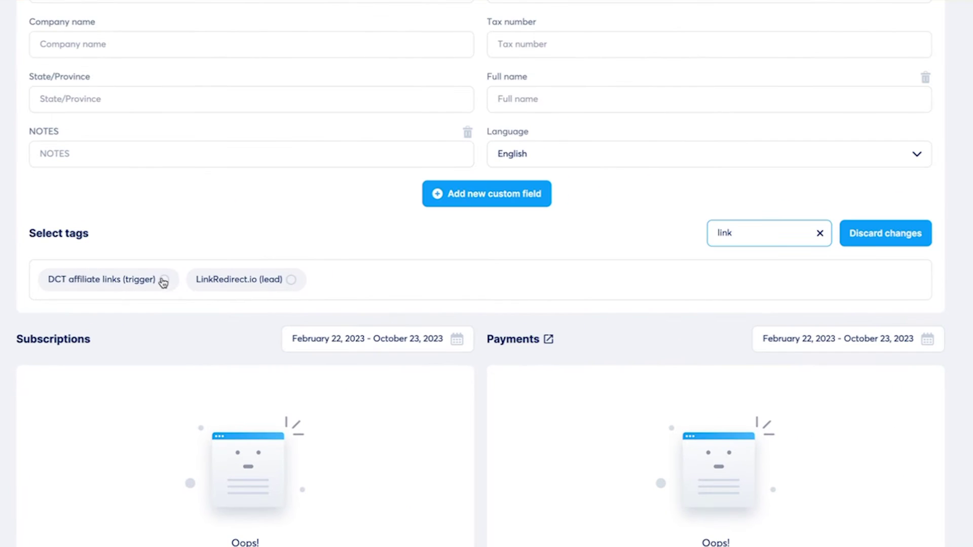
left_click(162, 281)
scroll(760, 334, "up", 8)
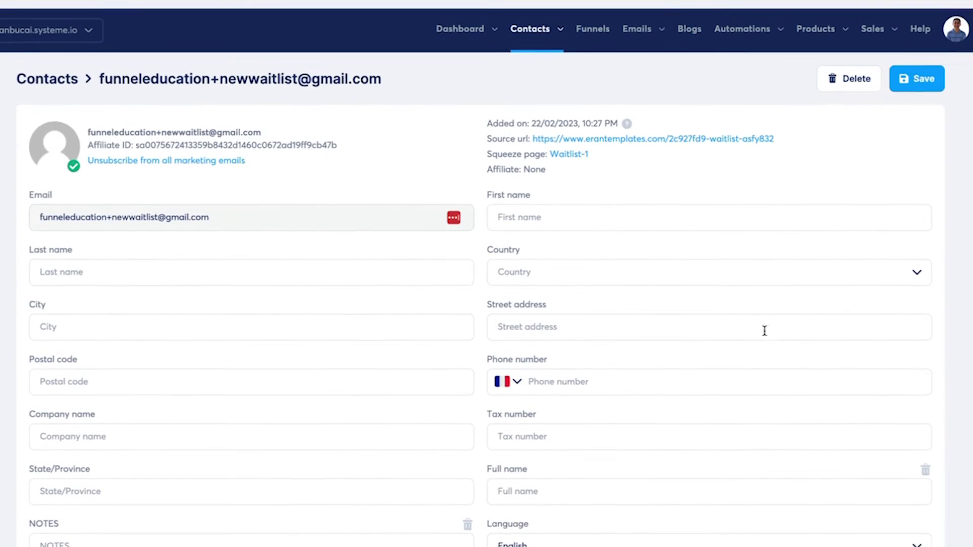
left_click(923, 71)
- Filter the contacts list by email again, entering the test address prefix
left_click(144, 148)
left_click(91, 205)
type("funneleduc")
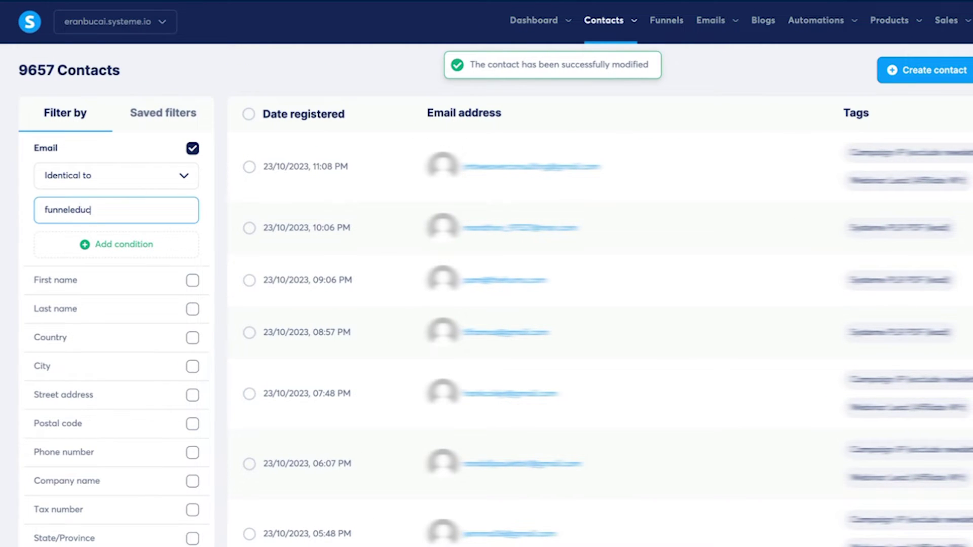
type("ation")
- Switch the email filter to Contains and open the test contact to check its tags and email history
left_click(185, 176)
left_click(163, 253)
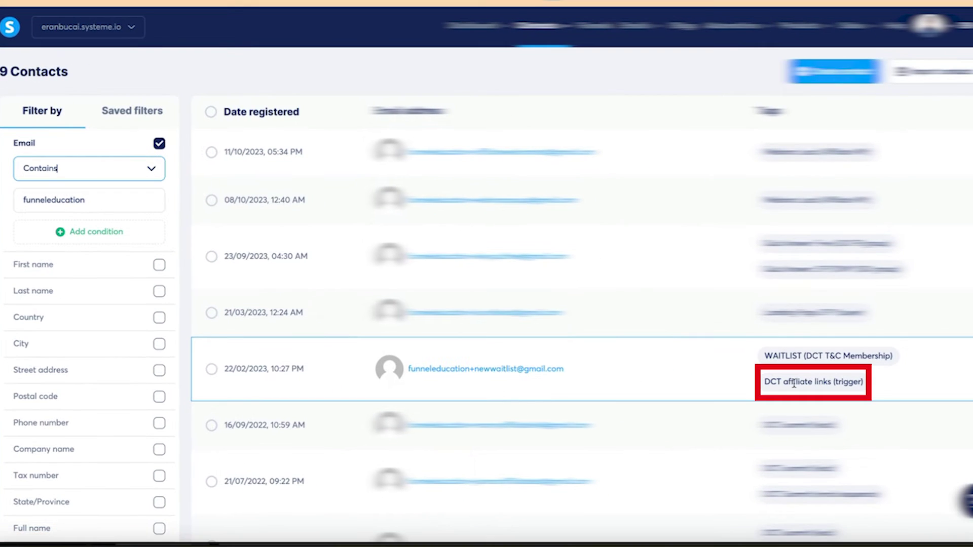
left_click(542, 369)
scroll(468, 395, "down", 4)
scroll(467, 396, "down", 15)
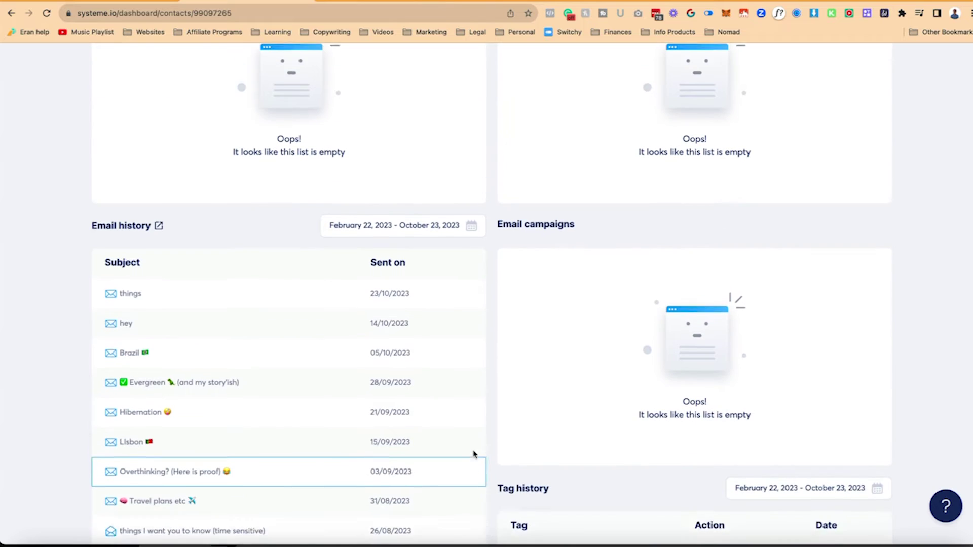
scroll(455, 446, "up", 3)
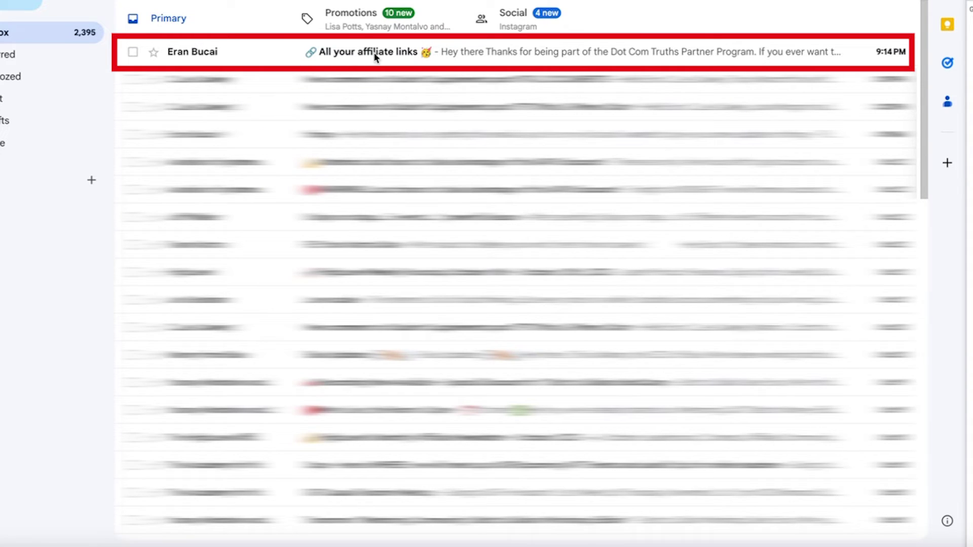
- Open the 'All your affiliate links' email in Gmail and scroll through its body
left_click(203, 56)
scroll(556, 381, "down", 2)
scroll(555, 381, "down", 8)
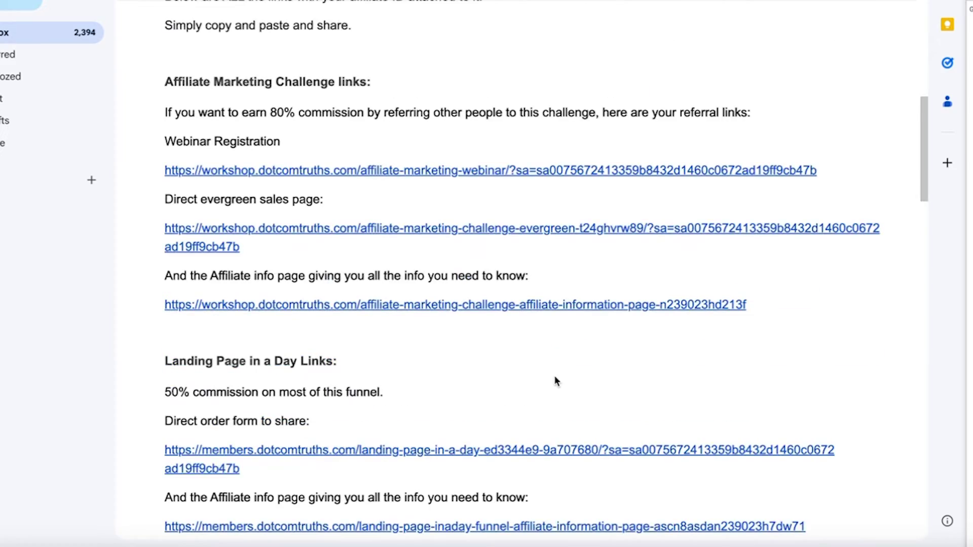
scroll(667, 212, "down", 8)
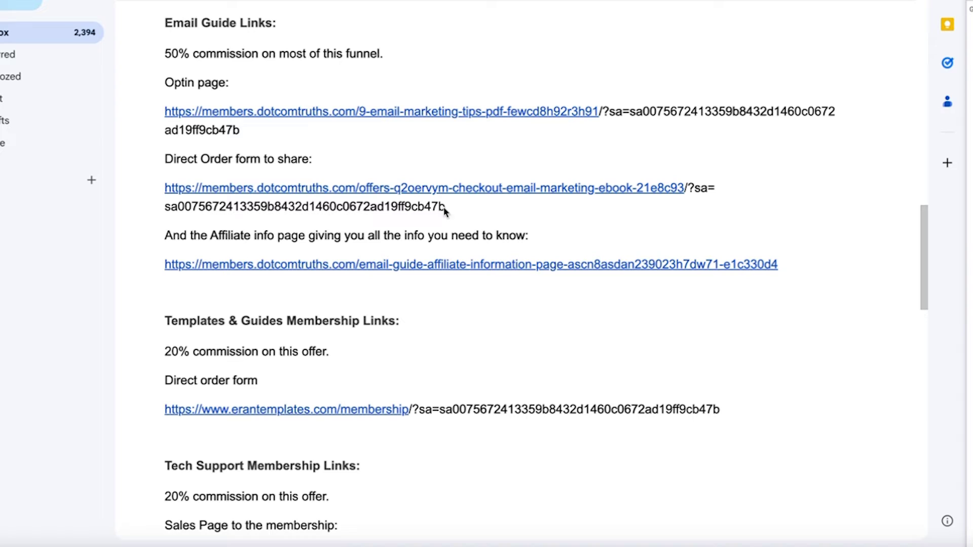
- Highlight the Direct Order, Optin and Sales Page links to confirm each carries the ?sa= affiliate ID
left_click_drag(446, 209, 172, 189)
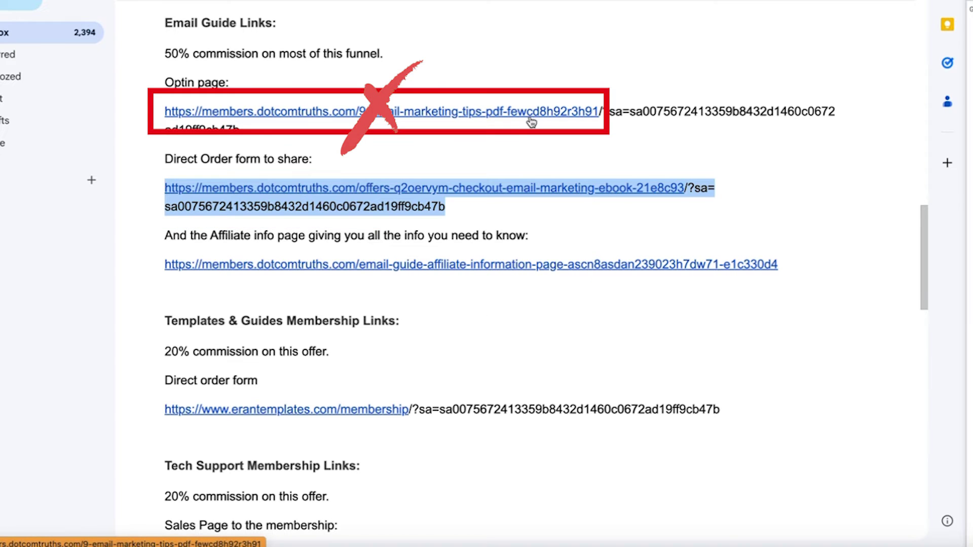
left_click_drag(646, 124, 165, 111)
scroll(547, 198, "down", 6)
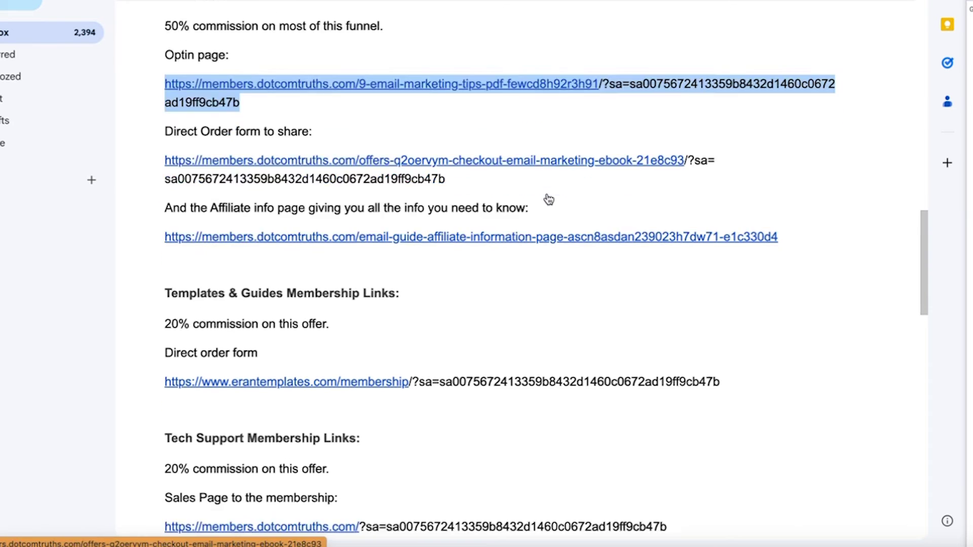
left_click_drag(681, 218, 164, 212)
left_click(613, 341)
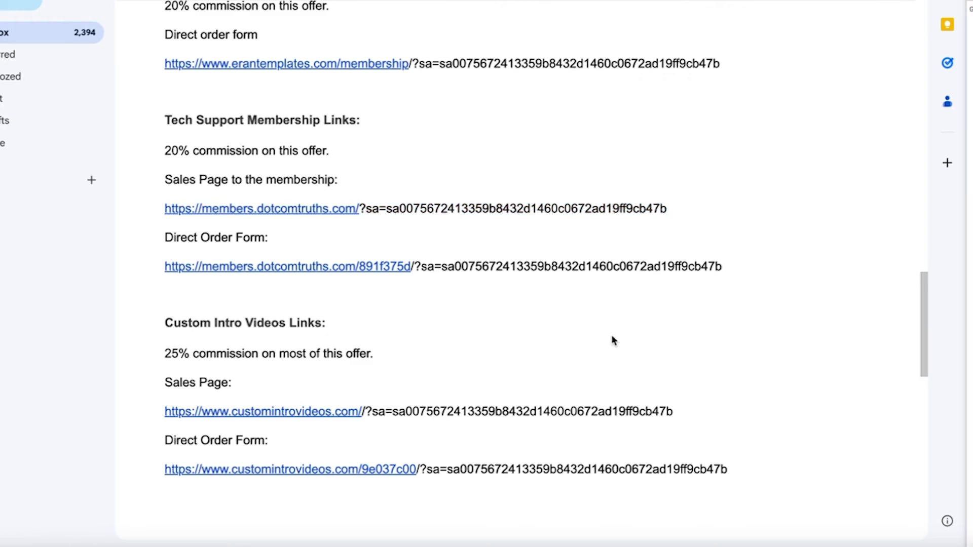
scroll(541, 183, "up", 20)
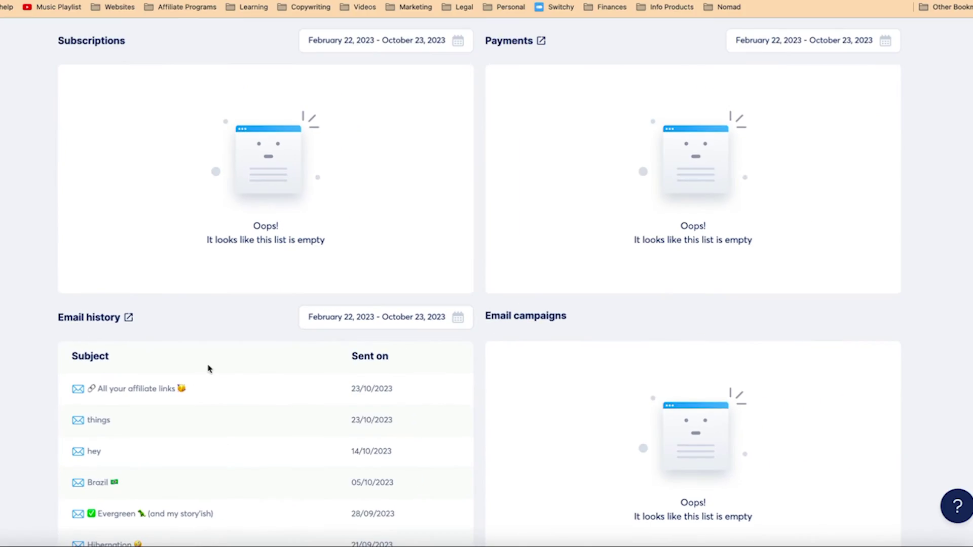
- Untick the DCT affiliate links (trigger) tag on the reloaded contact, then select its email address
left_click(108, 424)
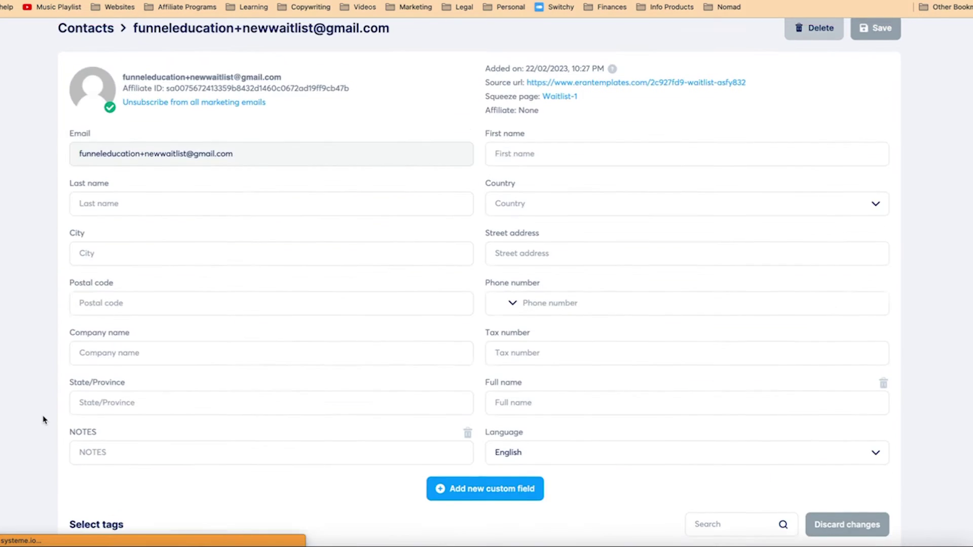
scroll(44, 419, "down", 15)
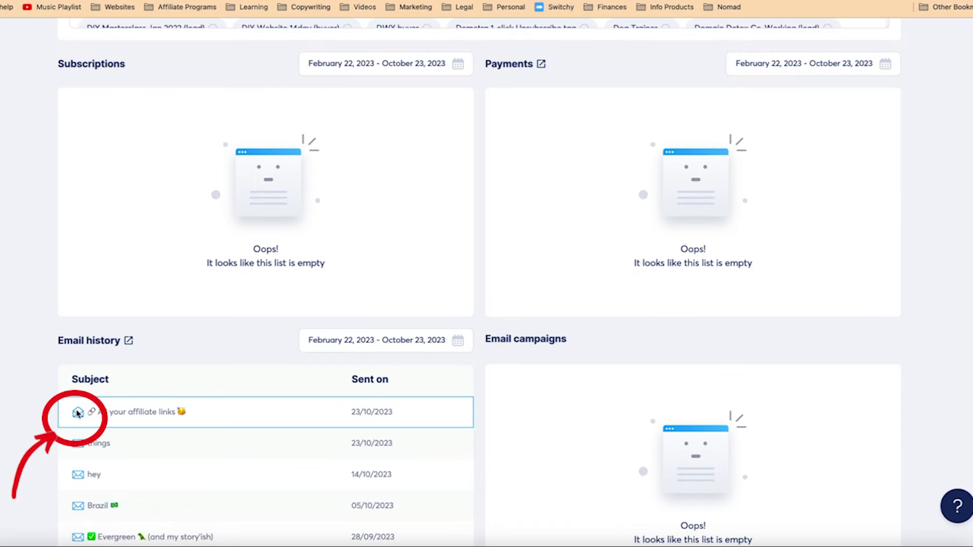
scroll(619, 289, "up", 10)
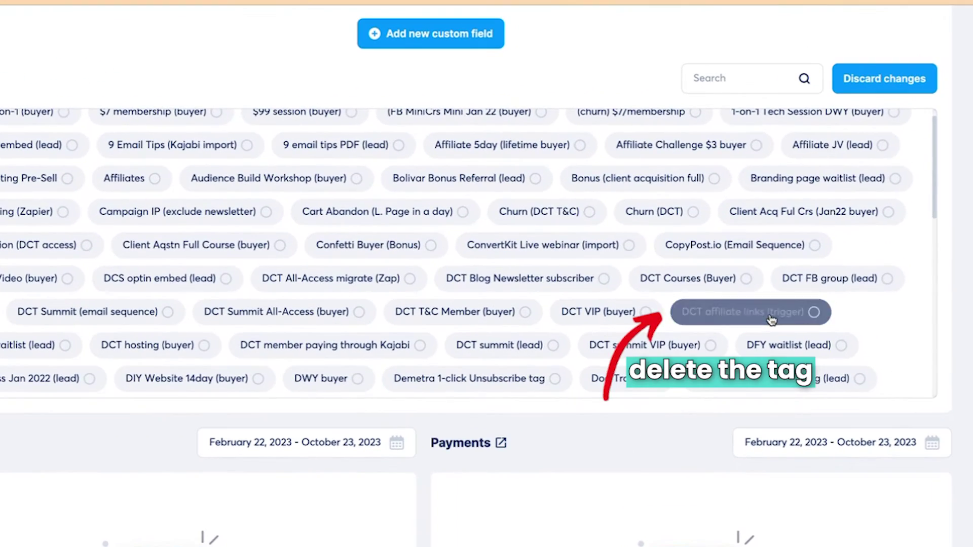
left_click(771, 320)
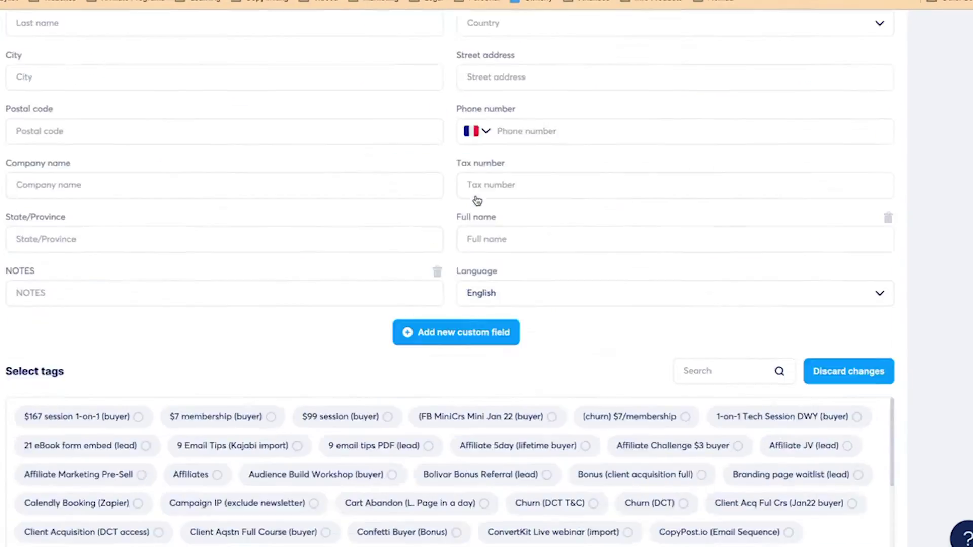
scroll(374, 166, "up", 5)
left_click_drag(105, 137, 133, 135)
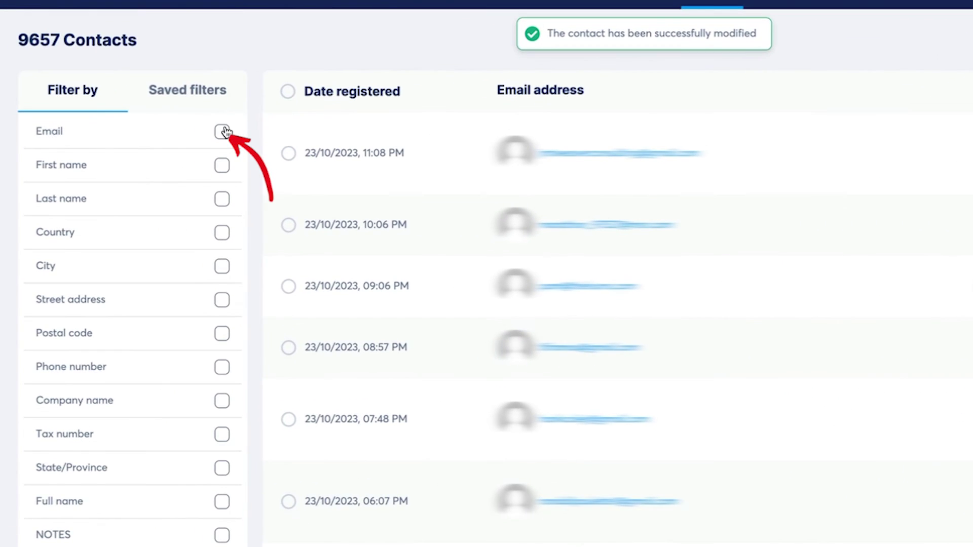
- Filter contacts by the pasted email address and open the test contact's details
left_click(221, 131)
key("ctrl+v")
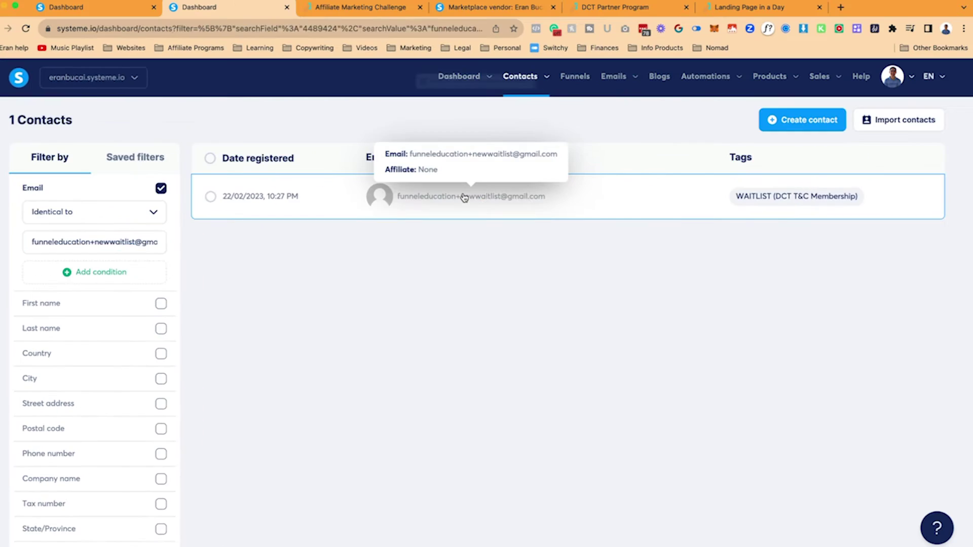
left_click(462, 196)
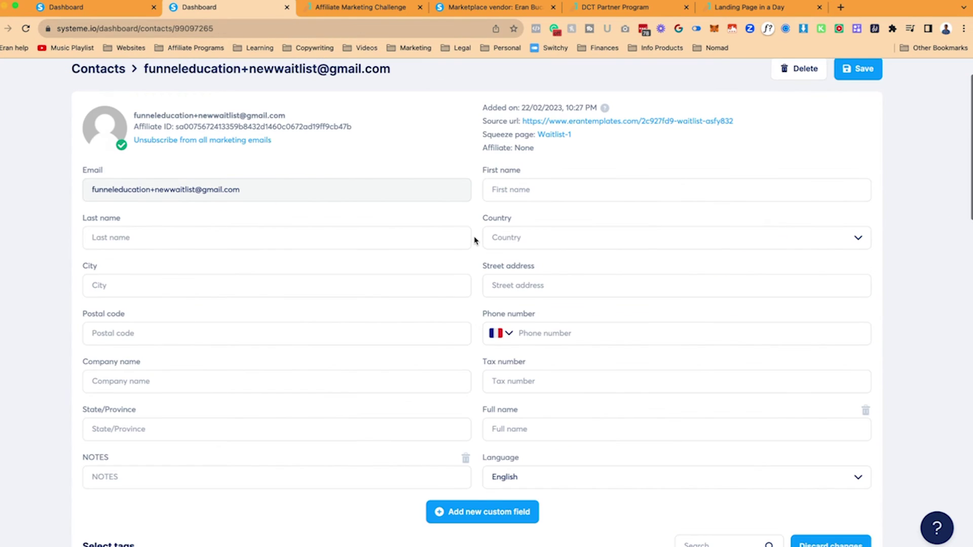
scroll(475, 240, "down", 15)
scroll(474, 239, "up", 10)
scroll(479, 244, "down", 5)
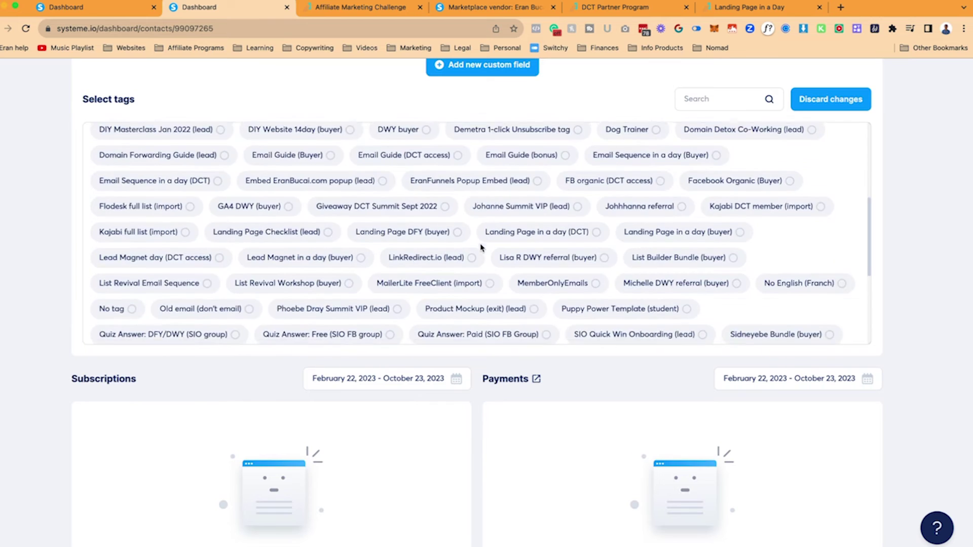
scroll(480, 247, "down", 5)
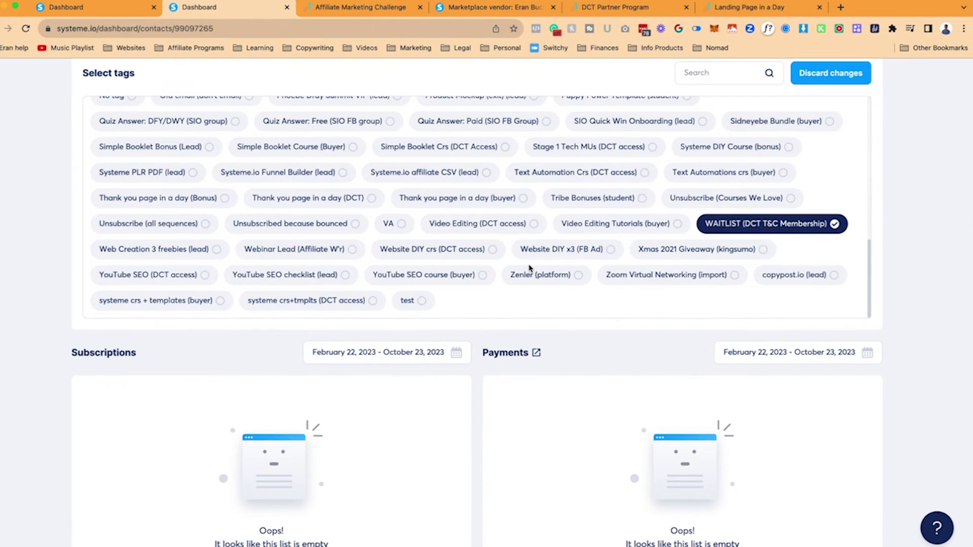
scroll(529, 268, "up", 1)
scroll(491, 361, "down", 6)
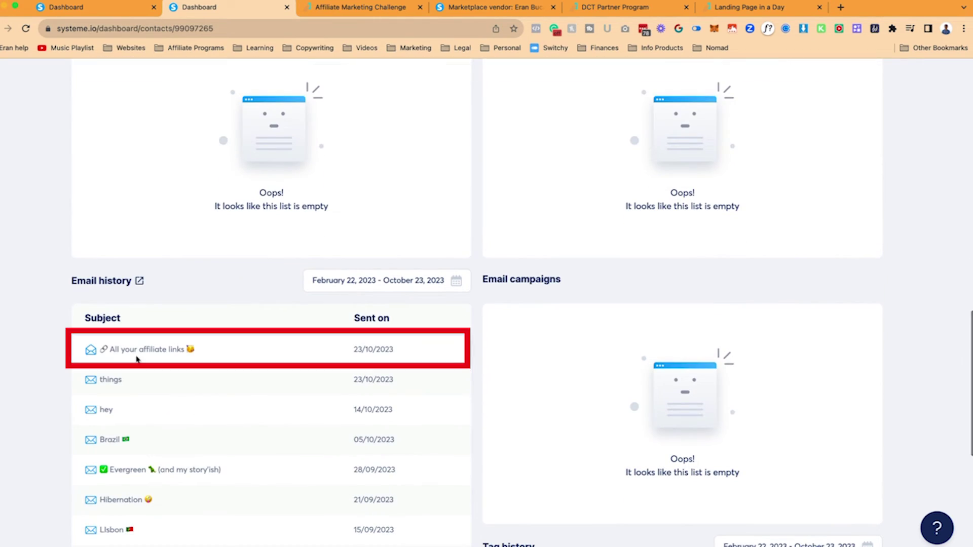
scroll(669, 272, "up", 15)
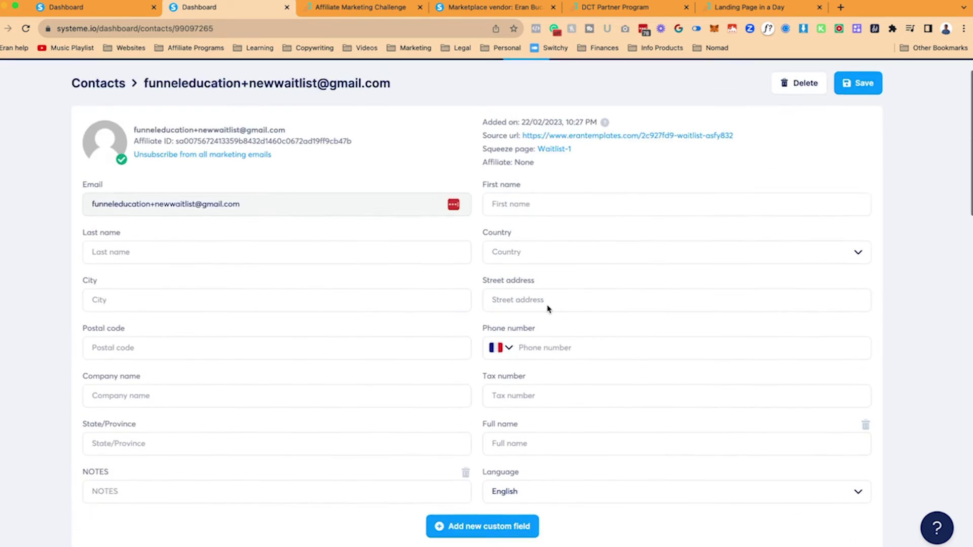
scroll(650, 354, "down", 10)
- Search tags for 'lin', re-tick DCT affiliate links (trigger), and save the contact
left_click(719, 172)
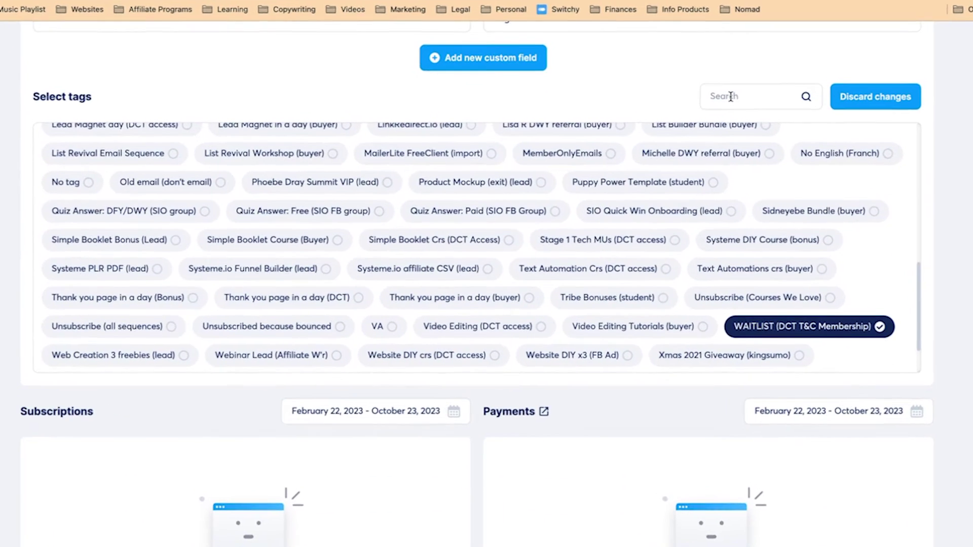
type("lin")
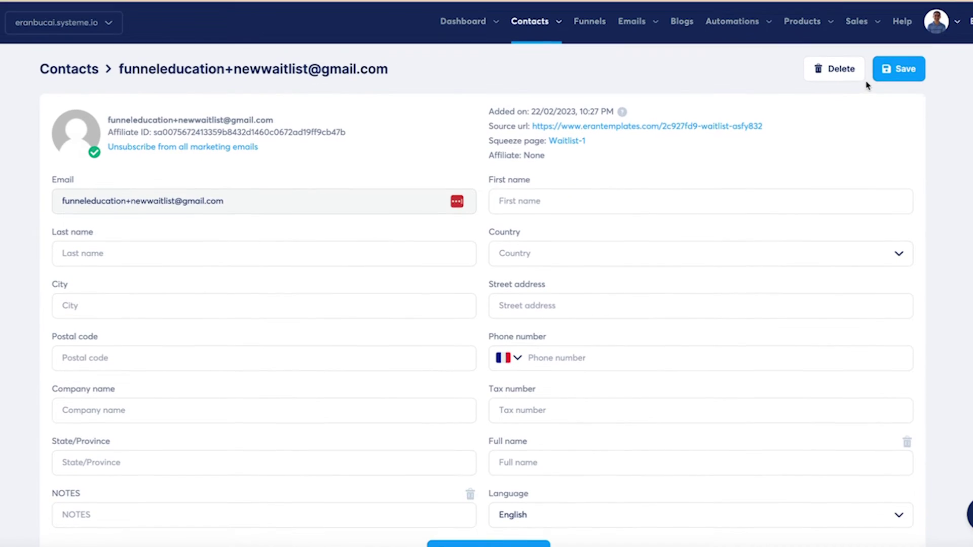
left_click(898, 67)
- Filter contacts by email again, reopen the test contact and refresh its page
left_click(170, 143)
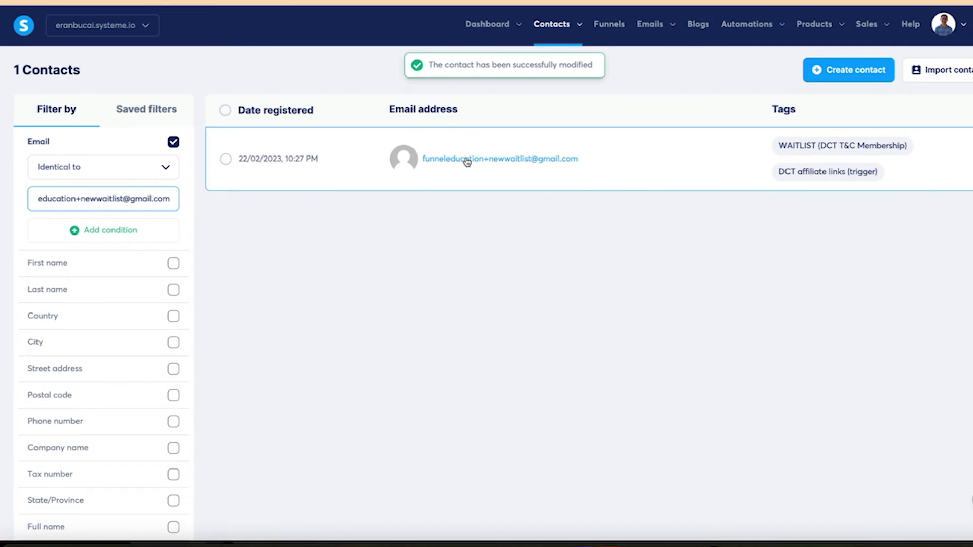
left_click(466, 163)
scroll(491, 218, "down", 5)
scroll(490, 218, "down", 6)
scroll(494, 39, "down", 10)
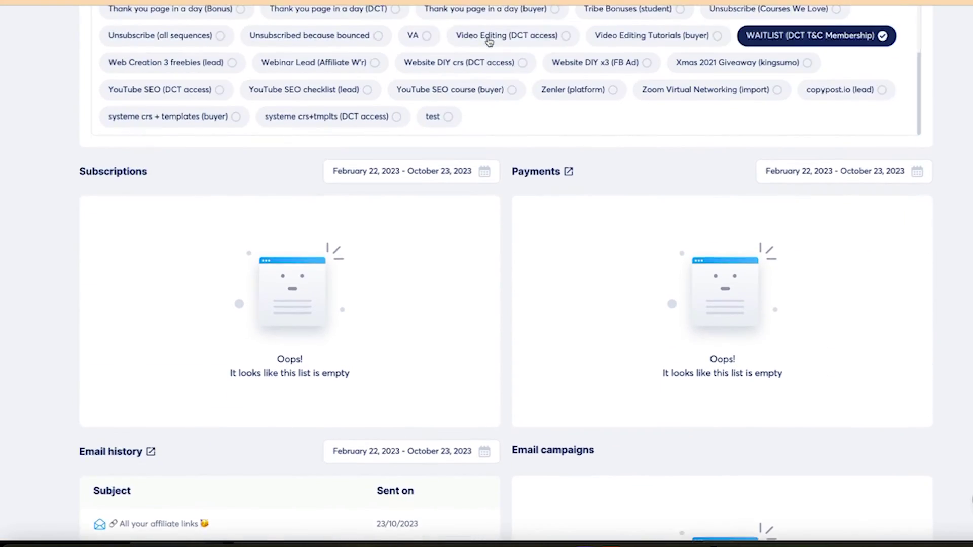
scroll(515, 224, "up", 10)
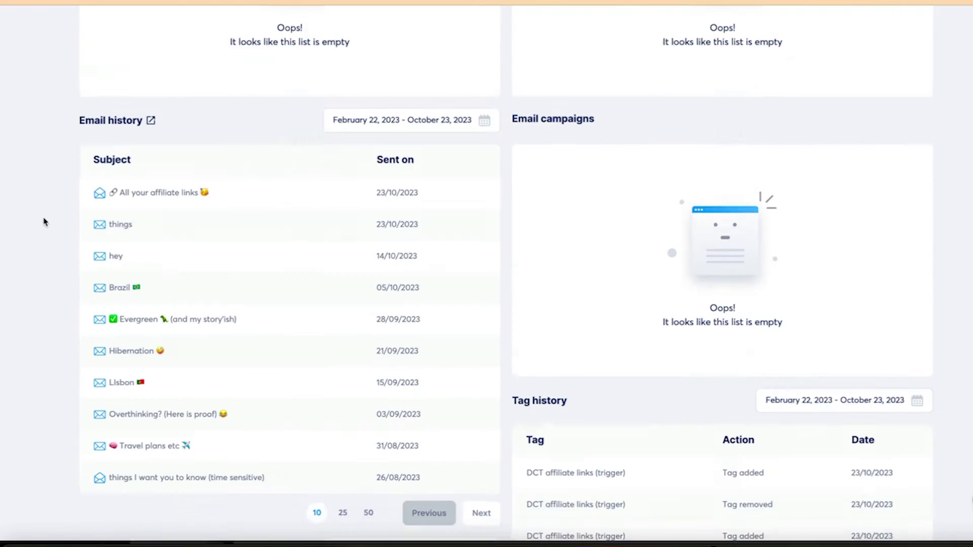
scroll(43, 218, "down", 2)
key("F5")
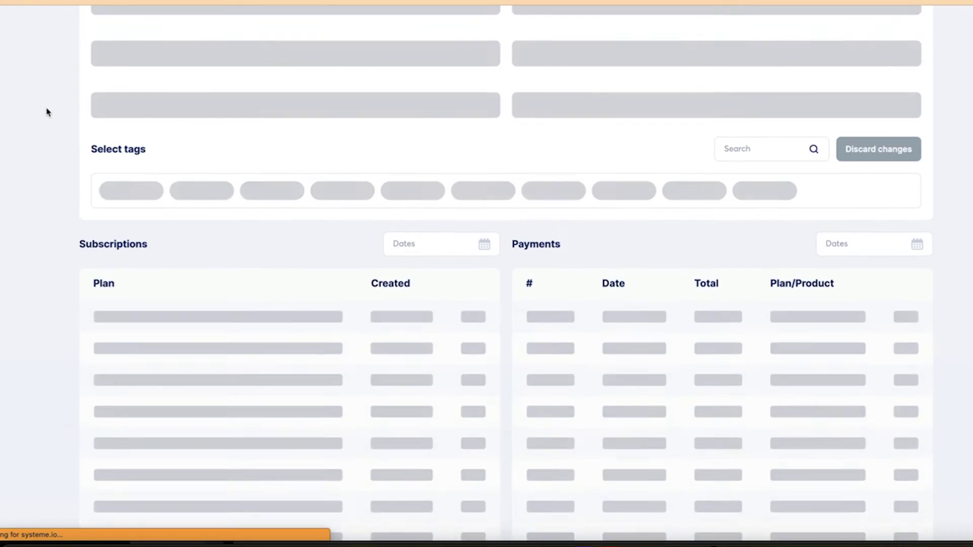
scroll(54, 124, "down", 3)
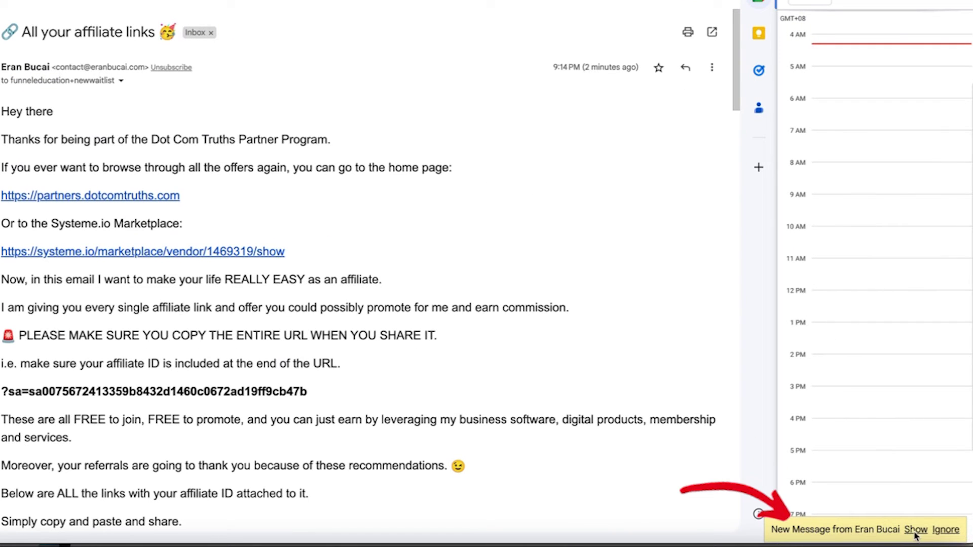
- Show the second 'All your affiliate links' message and expand its trimmed body to review the links
left_click(915, 530)
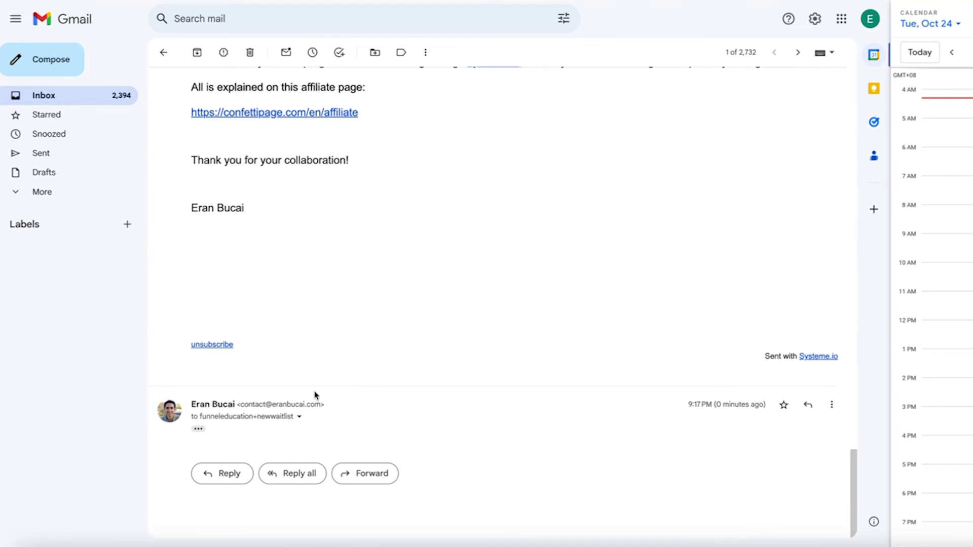
left_click(197, 430)
scroll(454, 384, "down", 15)
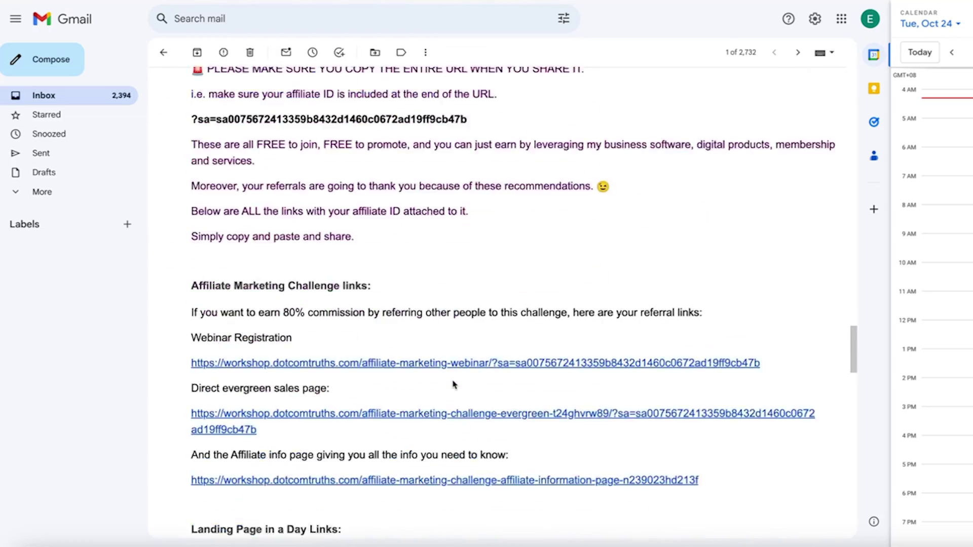
scroll(454, 384, "down", 20)
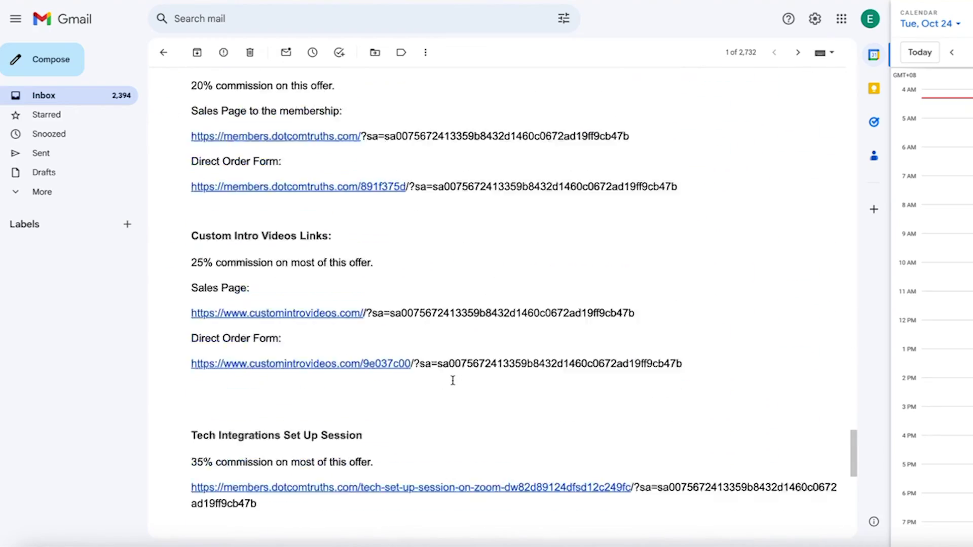
scroll(659, 229, "down", 7)
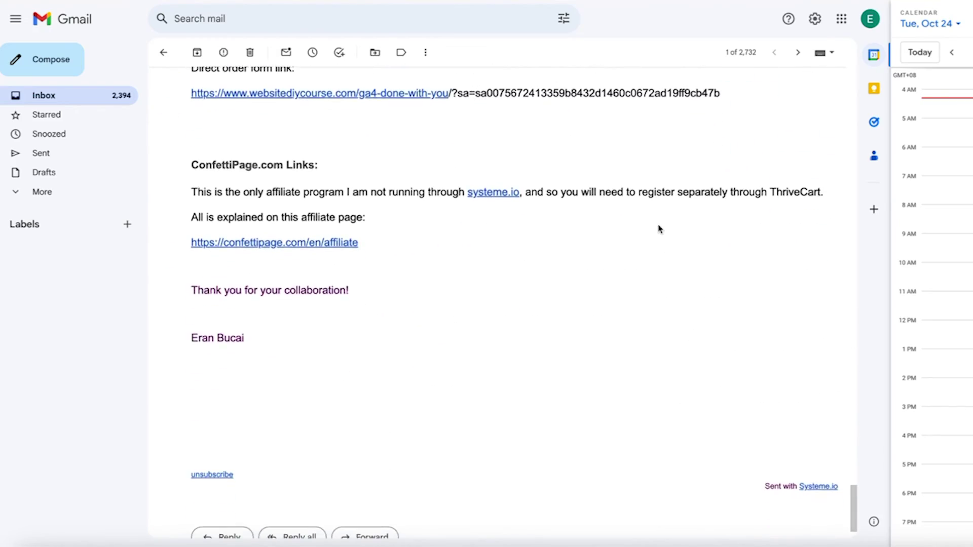
scroll(659, 229, "up", 3)
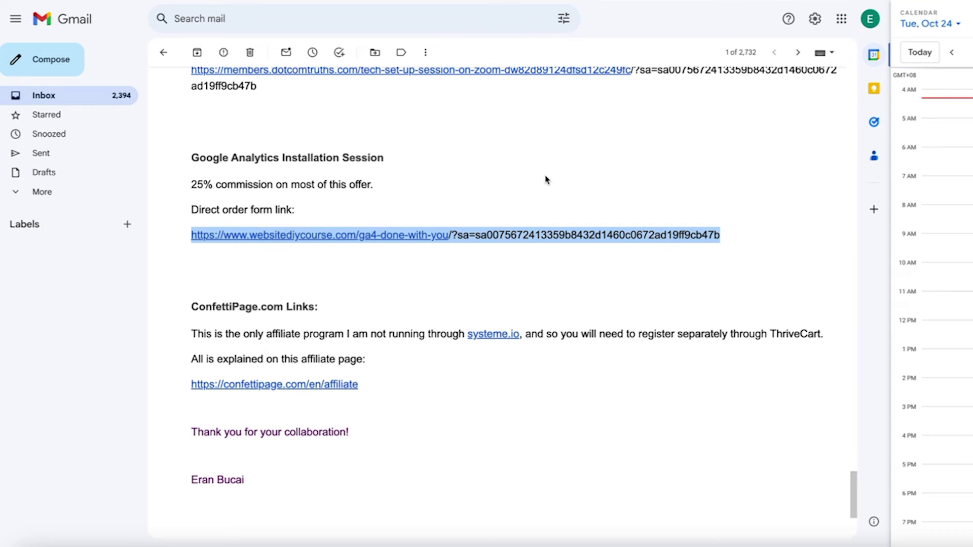
scroll(546, 180, "up", 2)
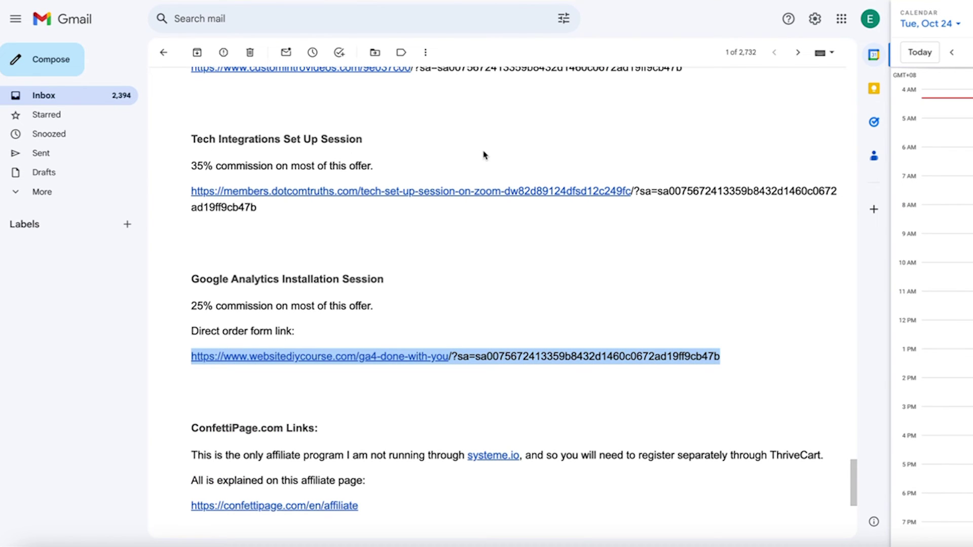
scroll(480, 151, "up", 8)
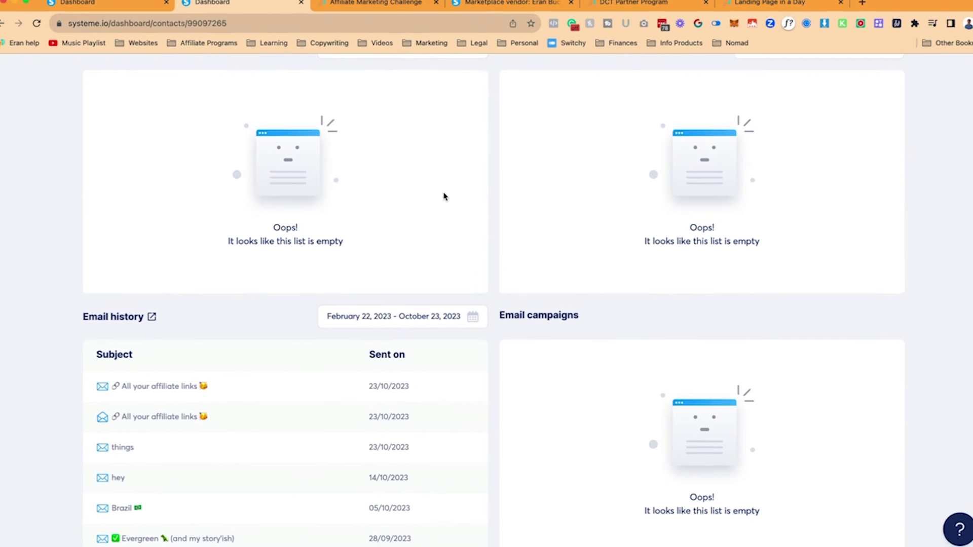
scroll(287, 406, "up", 8)
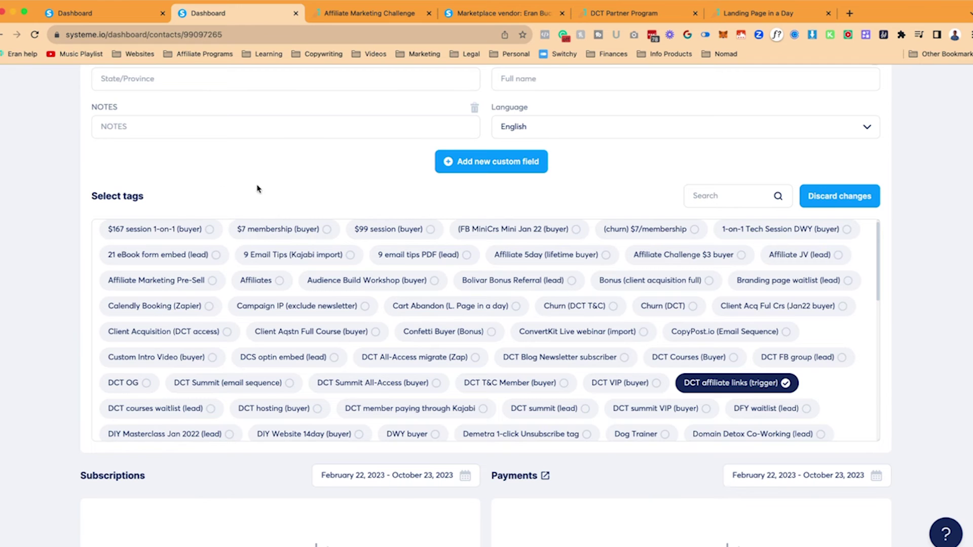
scroll(257, 188, "up", 8)
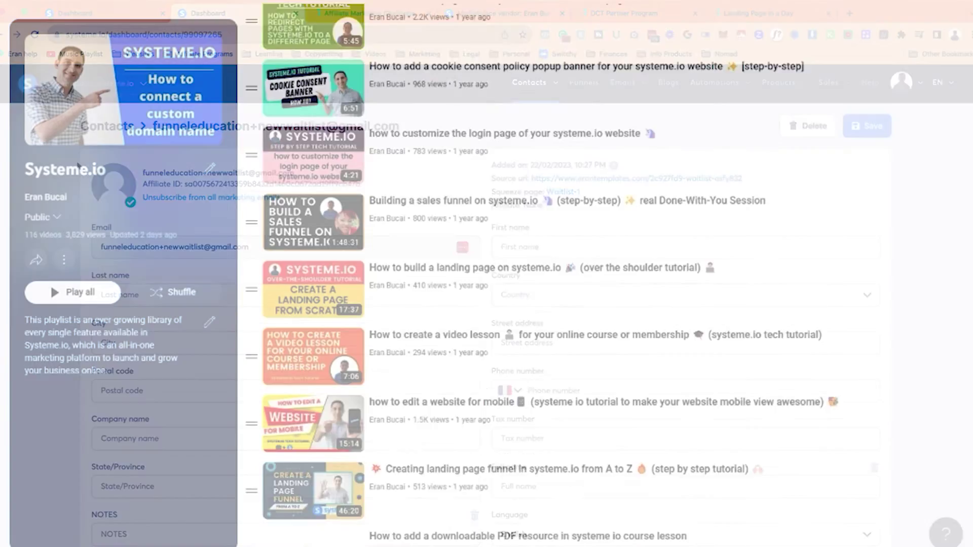
scroll(506, 273, "down", 15)
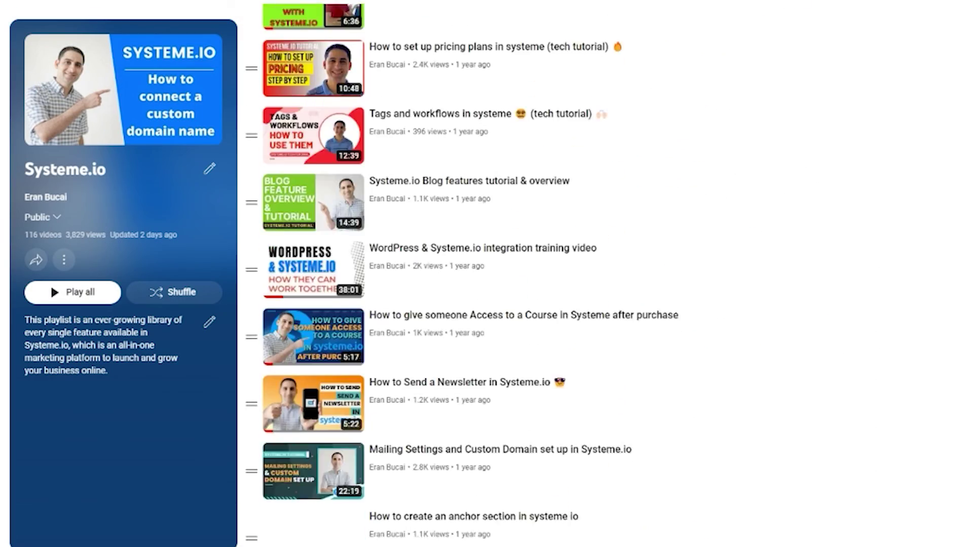
scroll(507, 273, "down", 20)
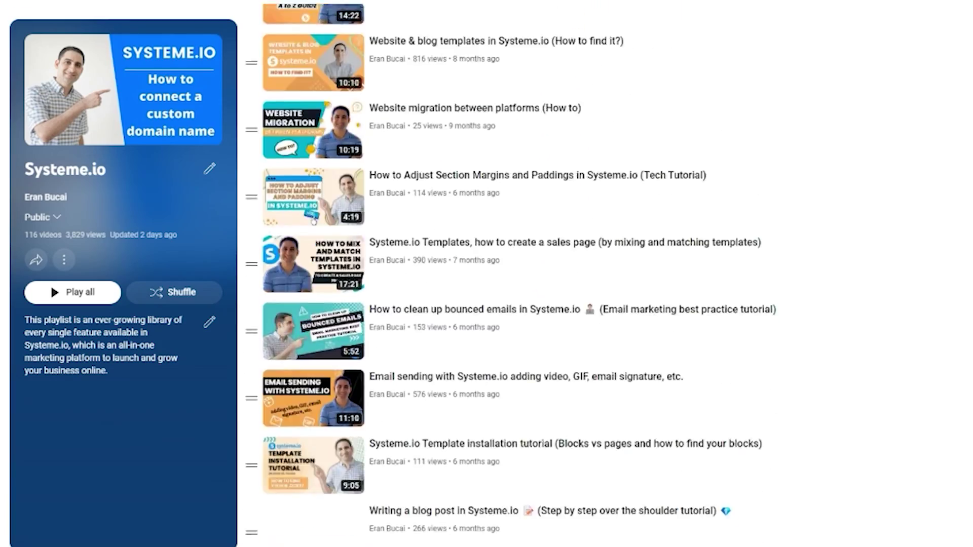
scroll(507, 274, "down", 20)
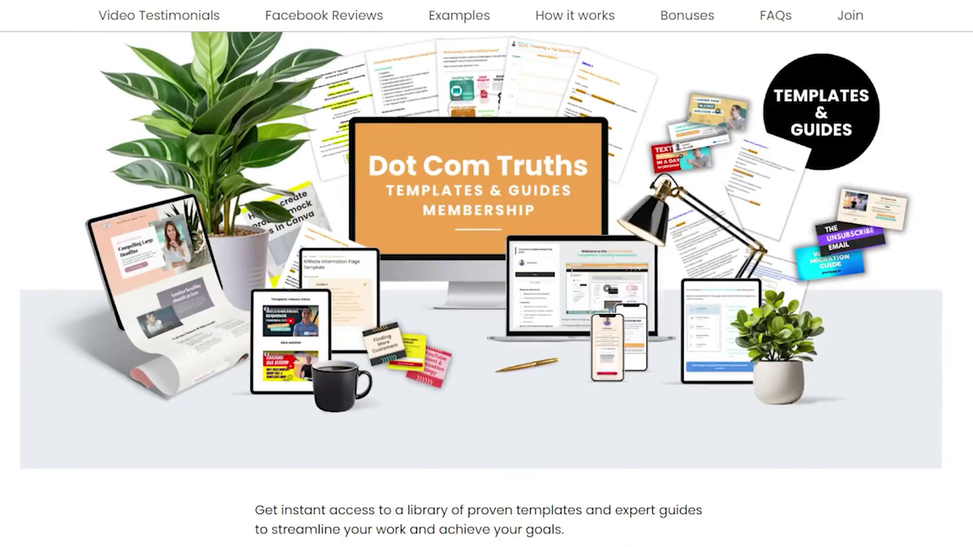
scroll(481, 273, "down", 7)
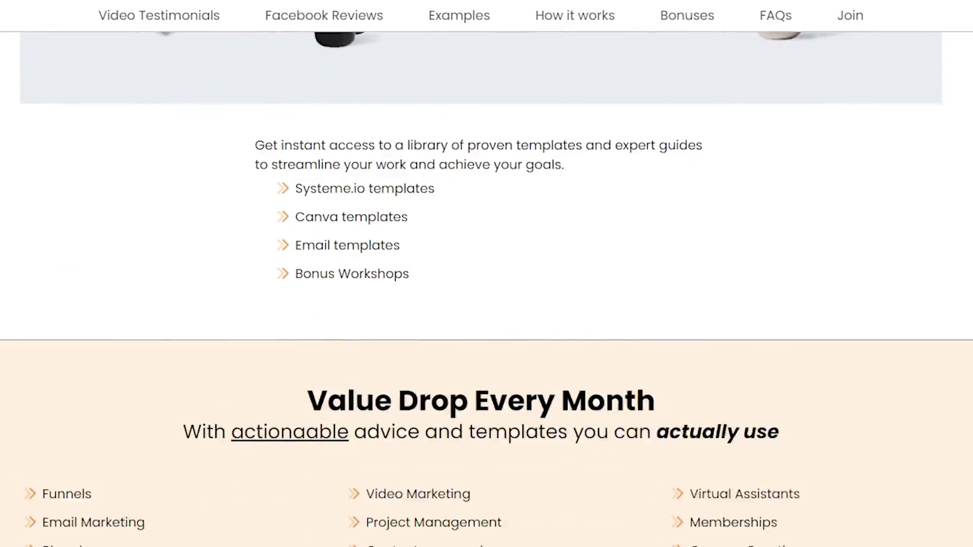
scroll(482, 273, "down", 10)
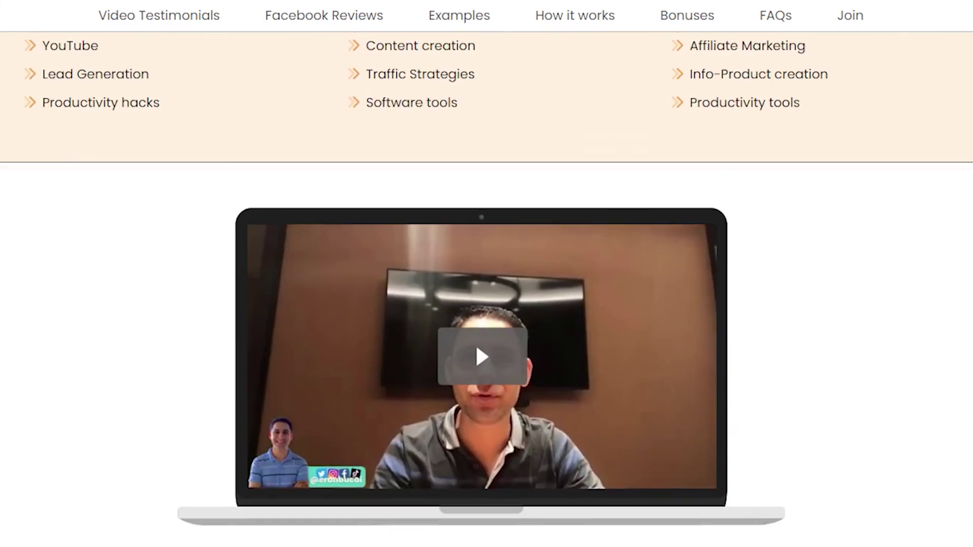
scroll(487, 274, "down", 20)
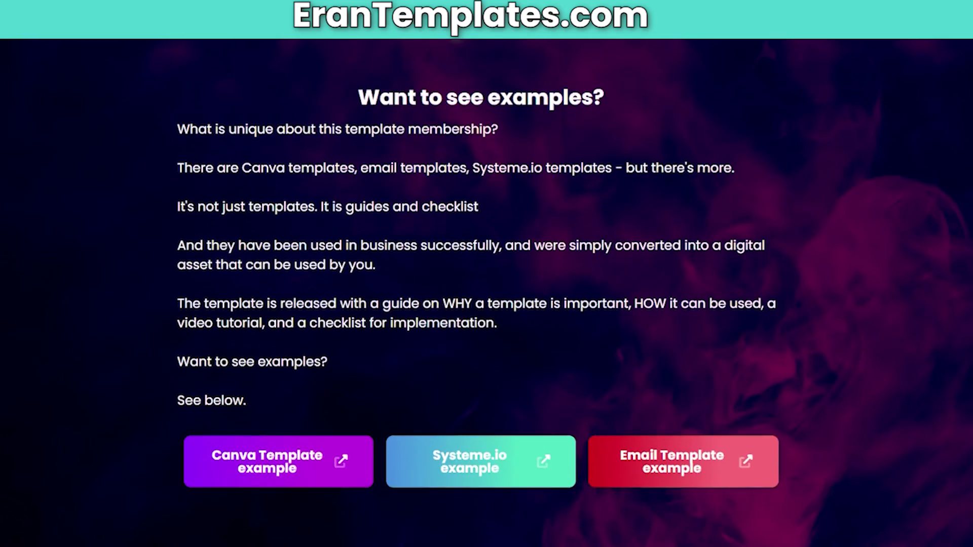
scroll(486, 274, "down", 20)
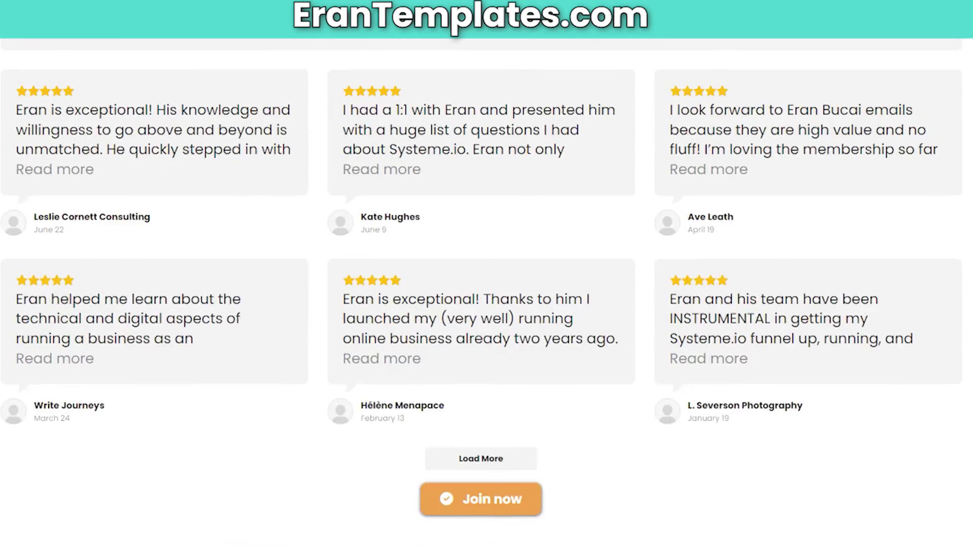
scroll(486, 274, "down", 20)
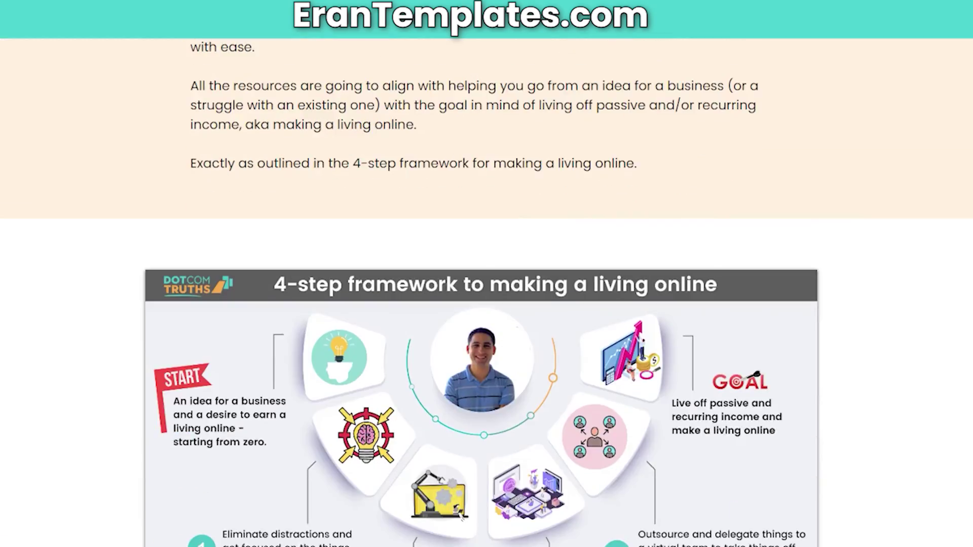
scroll(487, 273, "down", 20)
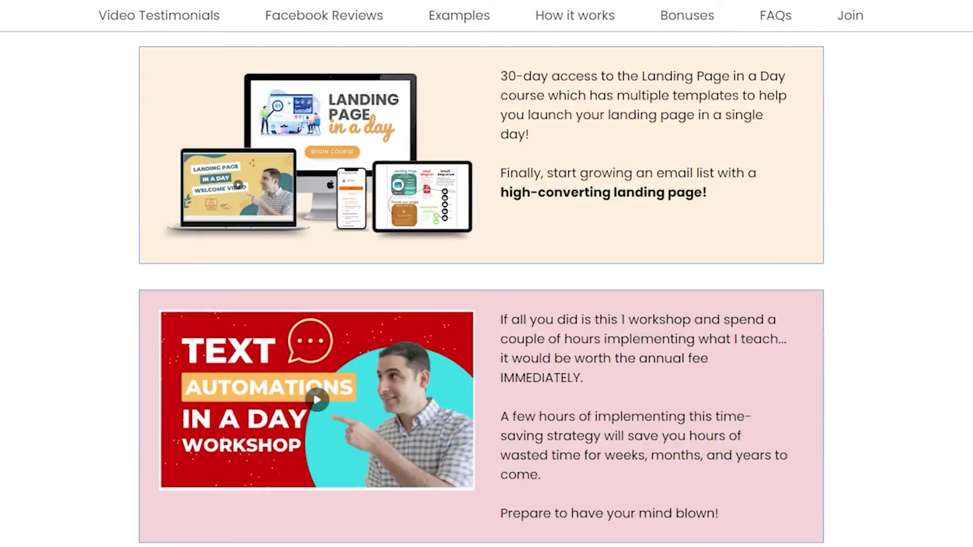